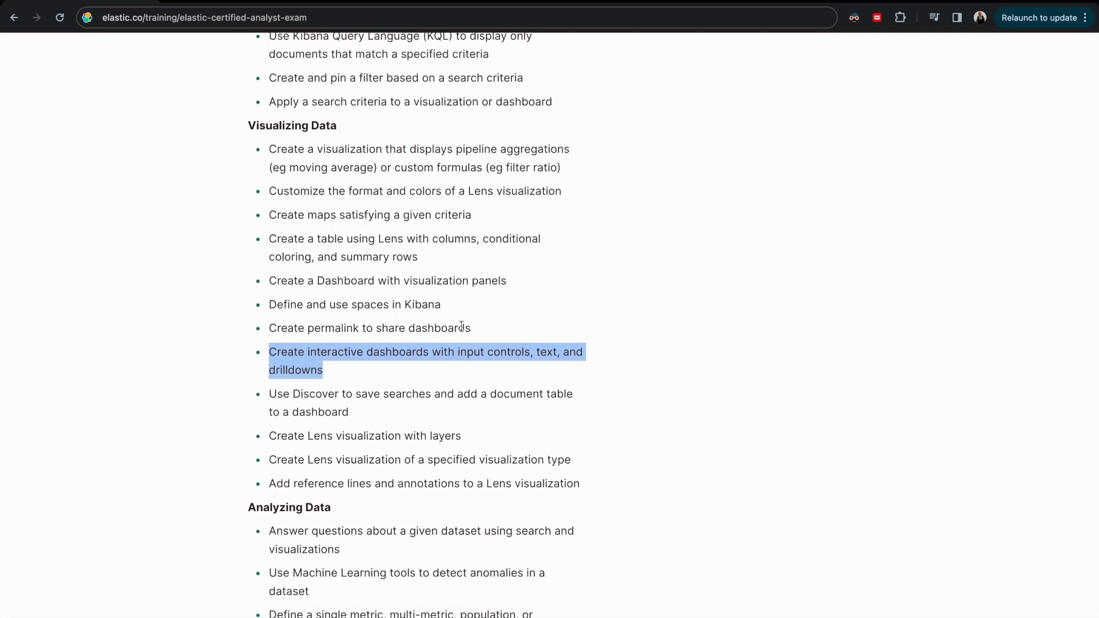
# Step: Review the Elastic Certified Analyst exam objectives and the related videos on the YouTube channel
pyautogui.scroll(3, 398, 345)
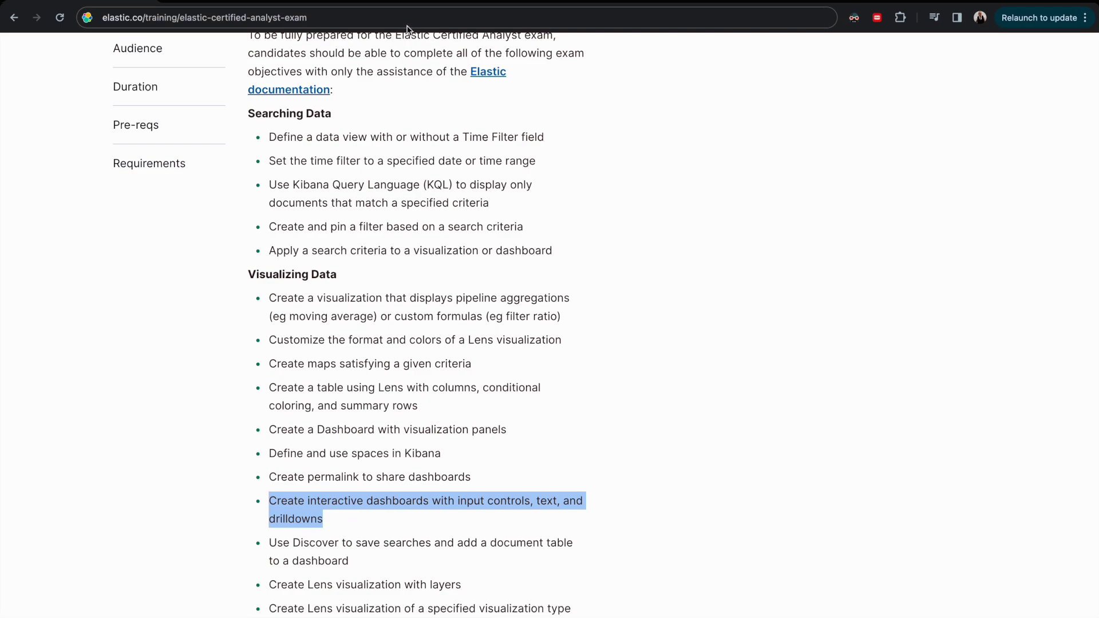
pyautogui.click(379, 4)
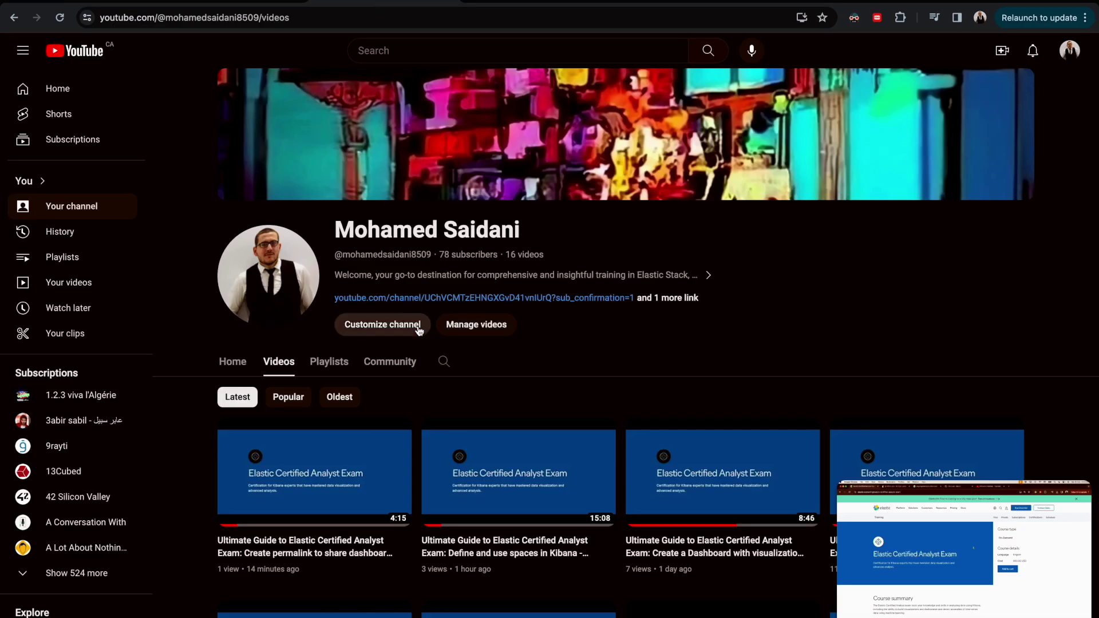
pyautogui.scroll(-3, 419, 331)
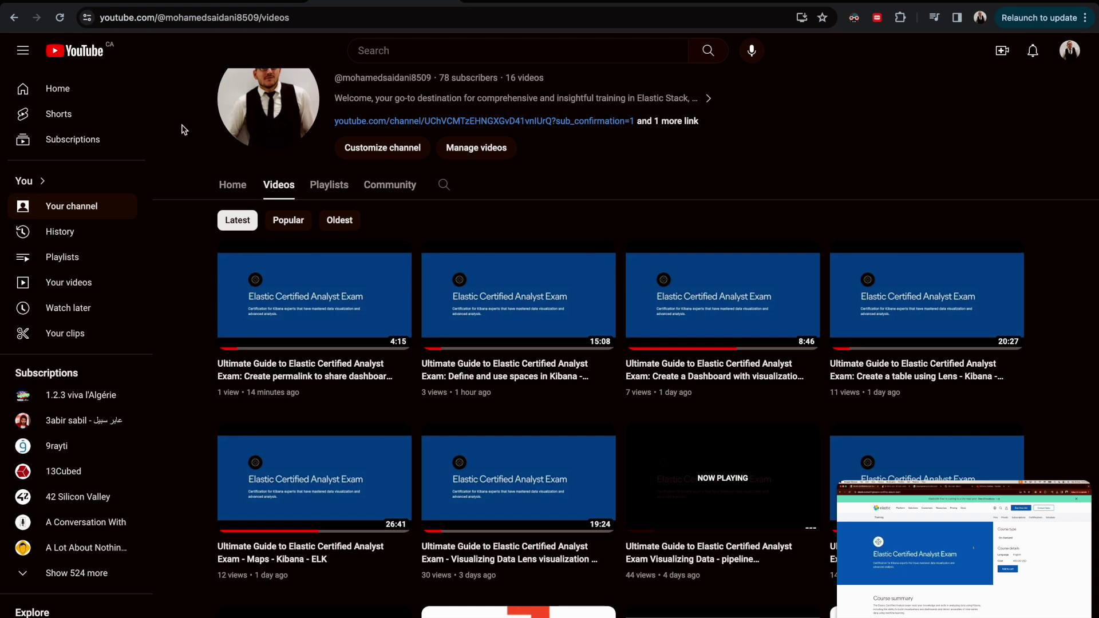
pyautogui.click(213, 3)
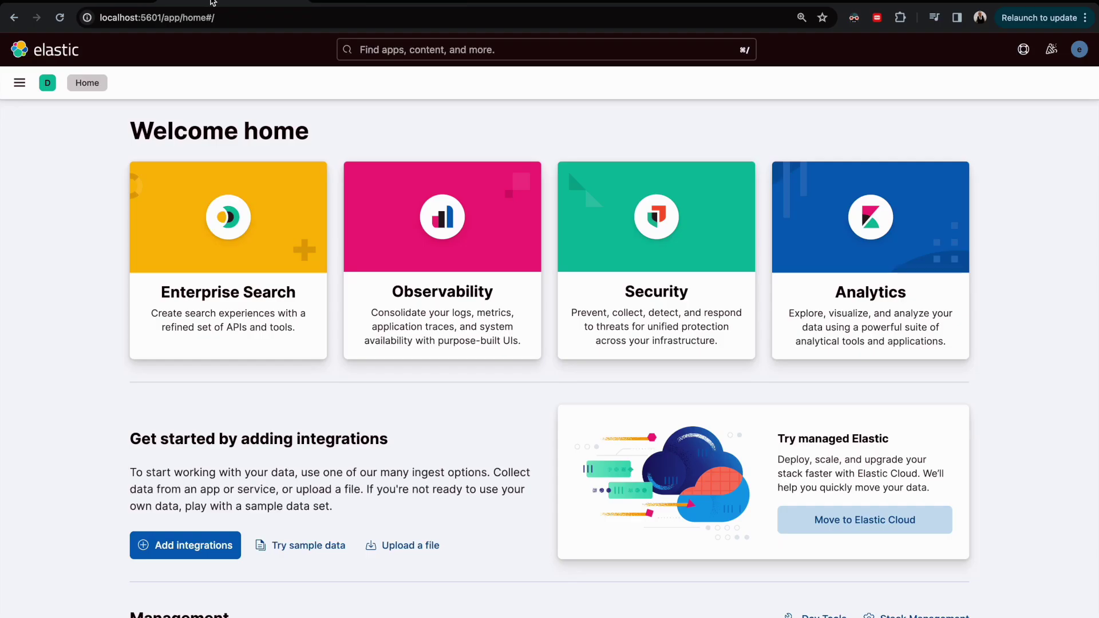
pyautogui.click(132, 2)
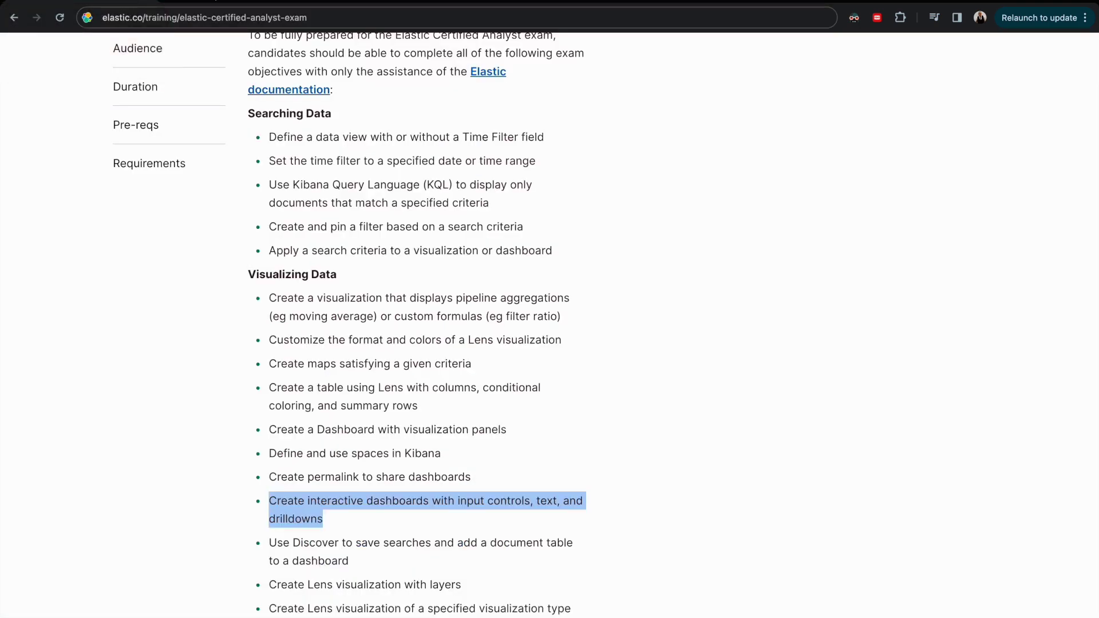
# Step: Switch to Kibana and open the topic2.5 dashboard from the list of dashboards
pyautogui.click(212, 2)
pyautogui.click(20, 84)
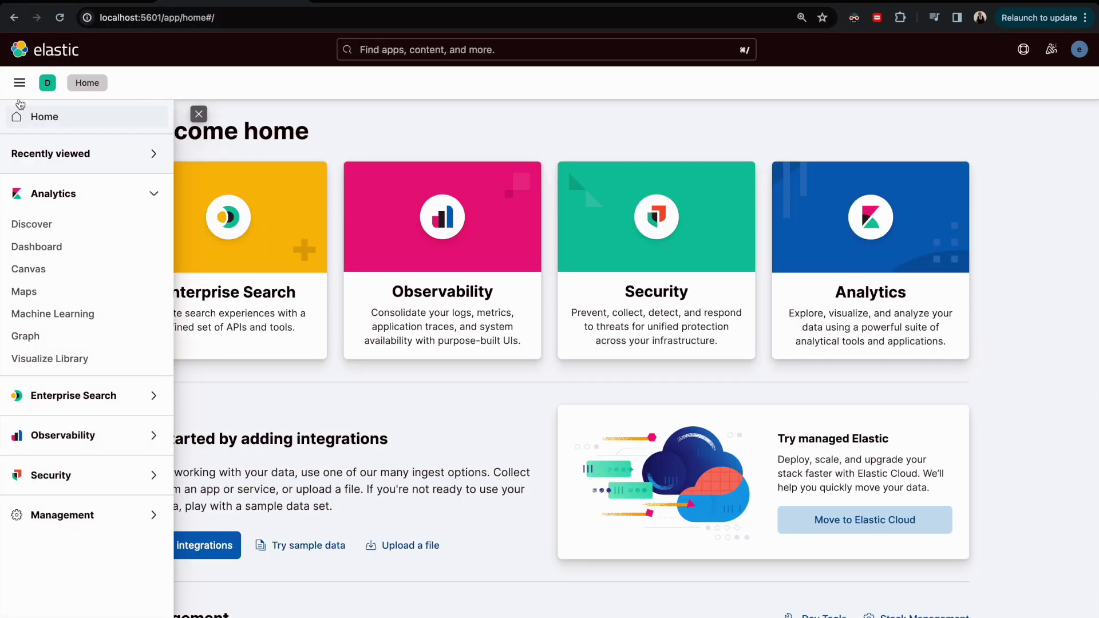
pyautogui.click(32, 250)
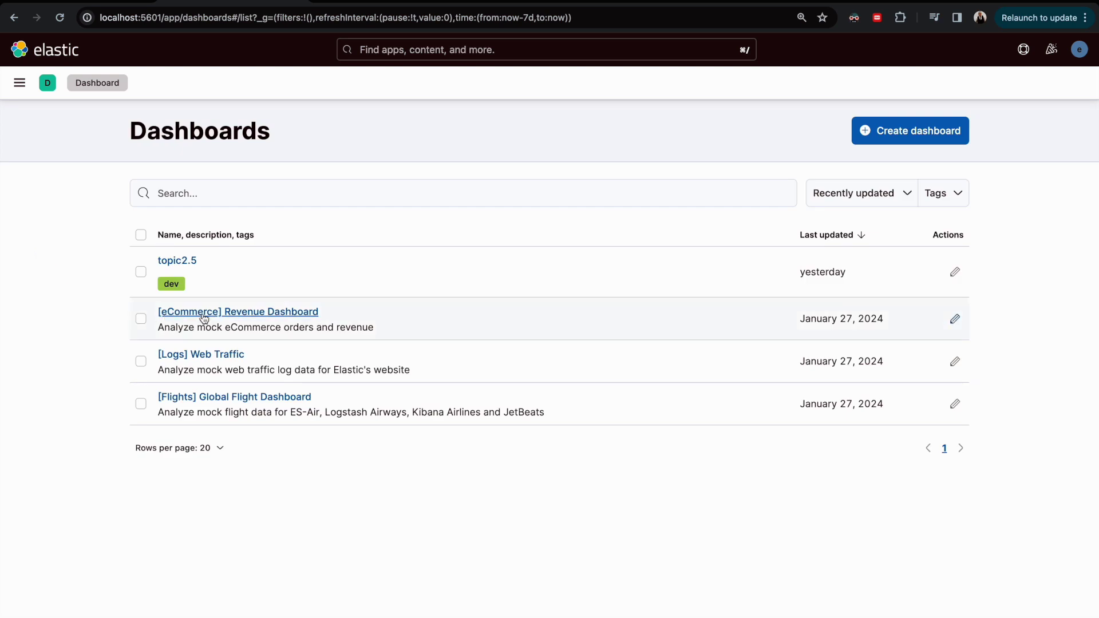
pyautogui.click(251, 319)
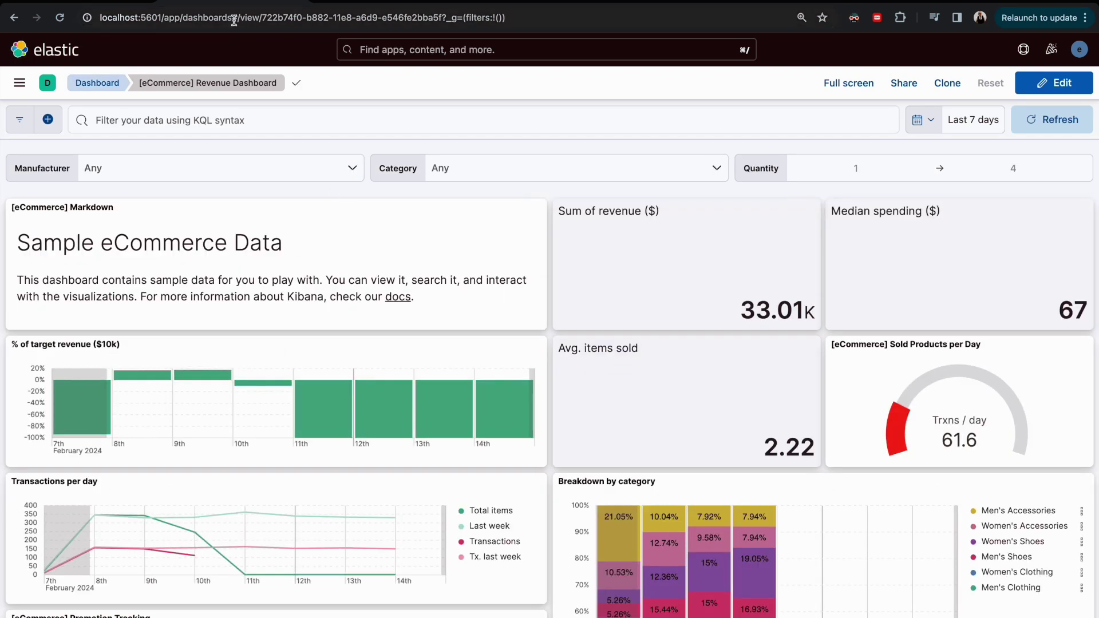
pyautogui.click(94, 83)
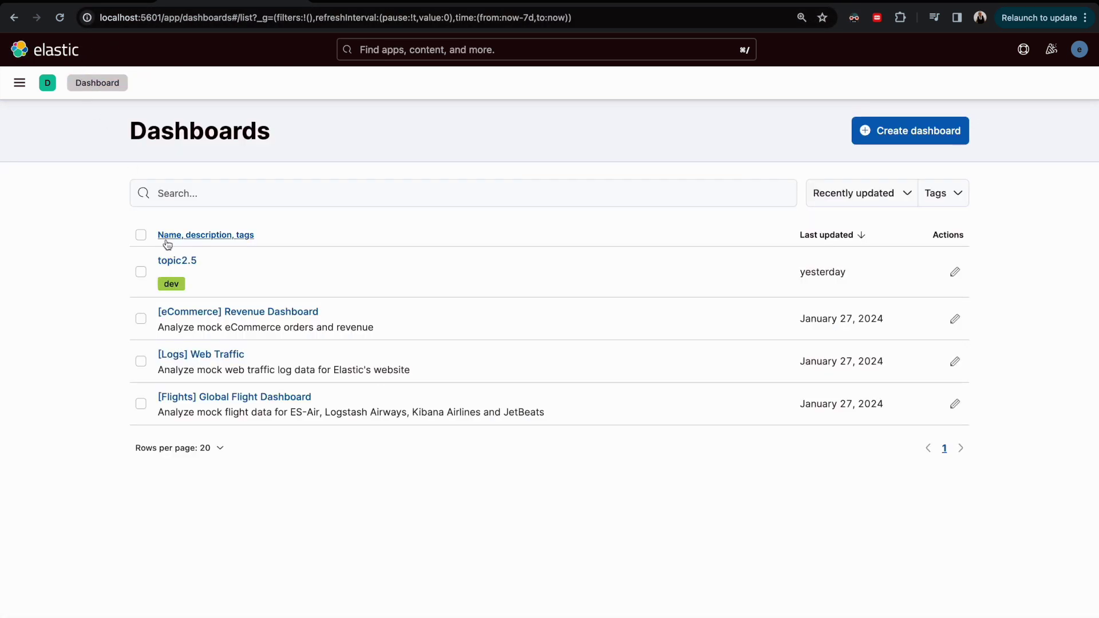
pyautogui.click(172, 261)
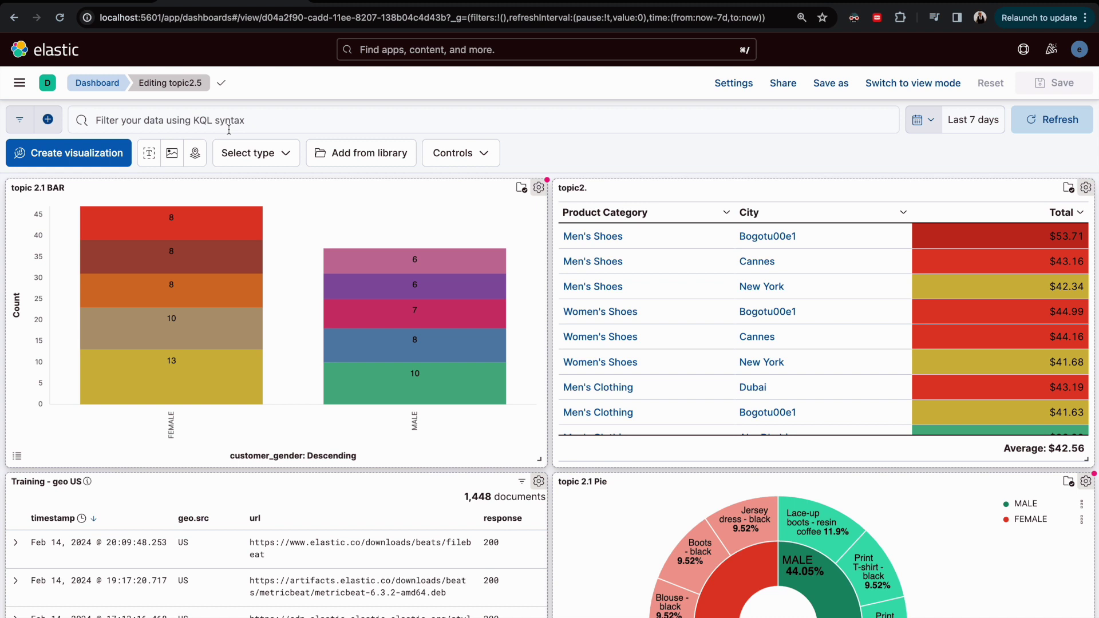
# Step: Examine the field suggestions of the dashboard's KQL query bar and the form for adding a filter
pyautogui.click(191, 128)
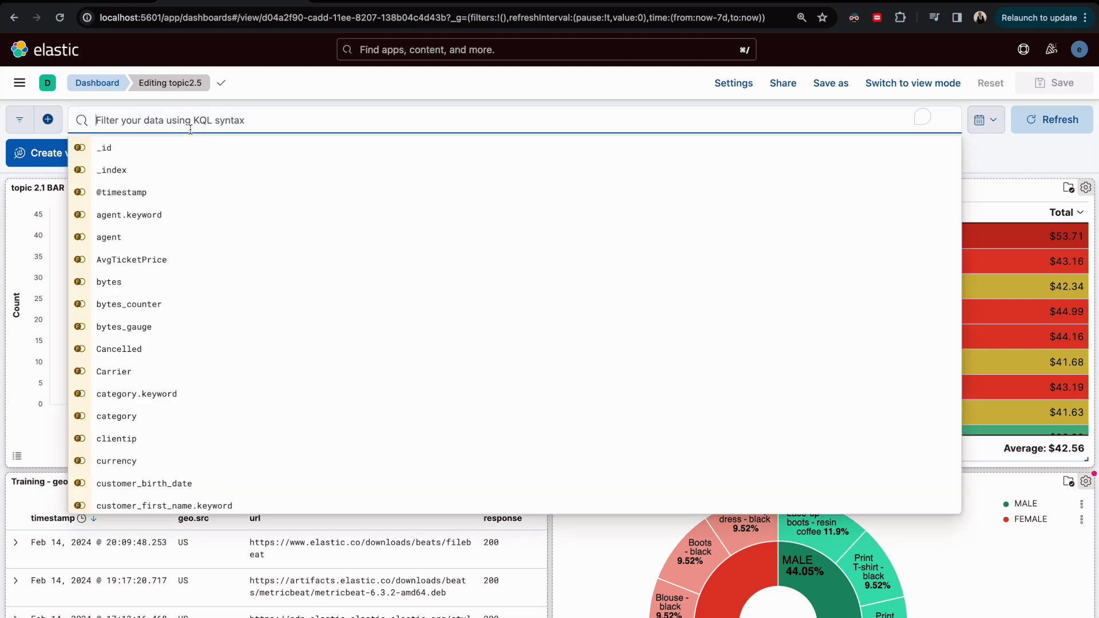
pyautogui.click(57, 125)
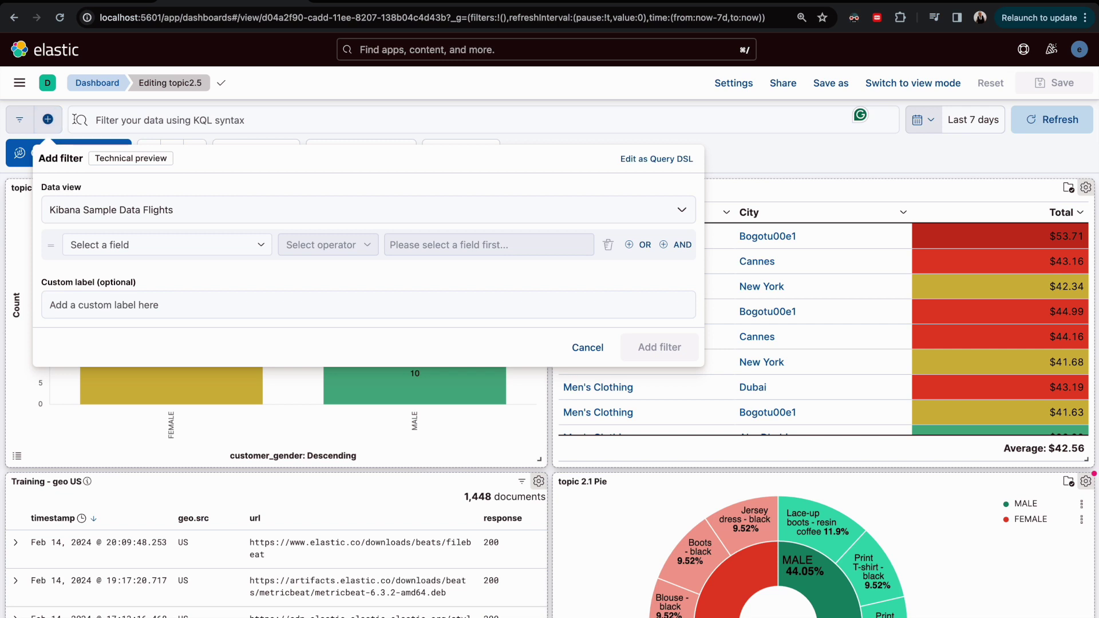
pyautogui.click(271, 81)
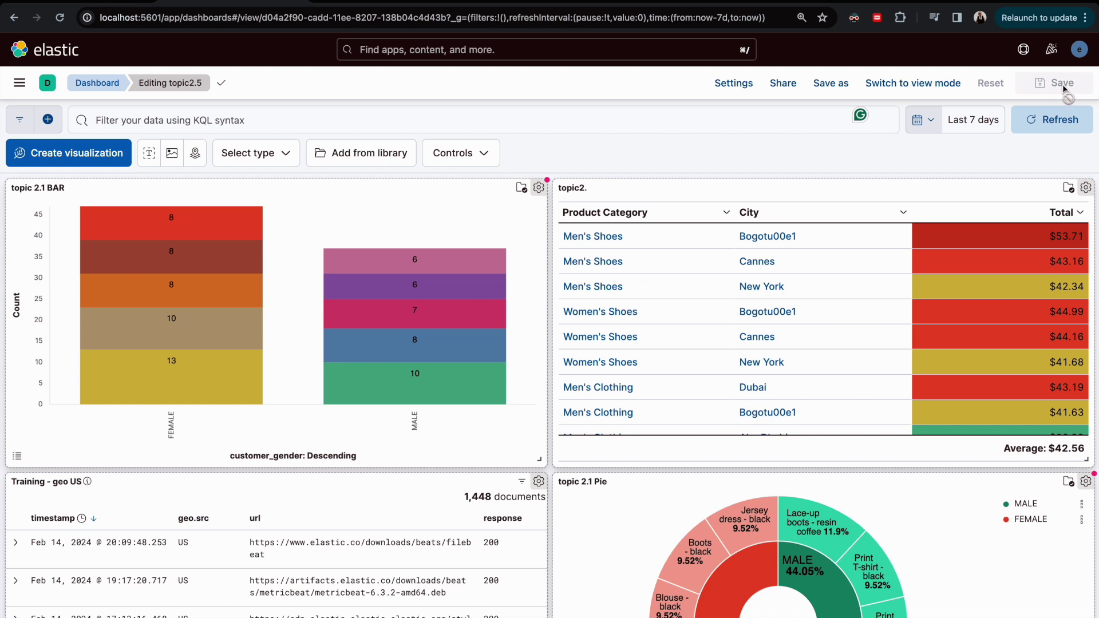
# Step: Examine the form for creating a dashboard control and close it without creating one
pyautogui.click(486, 155)
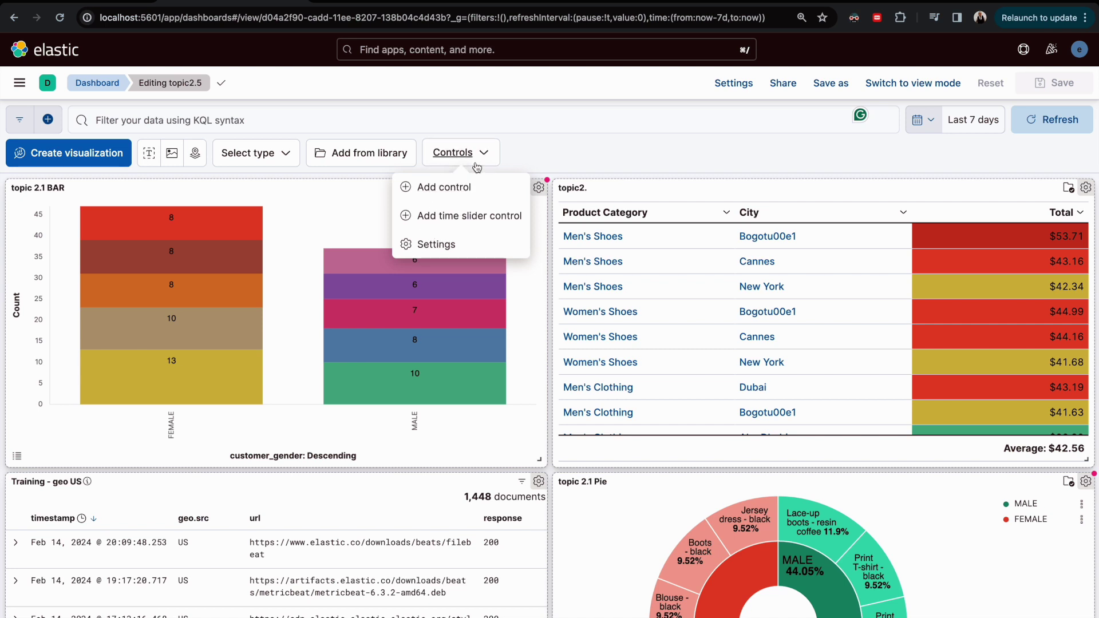
pyautogui.click(449, 195)
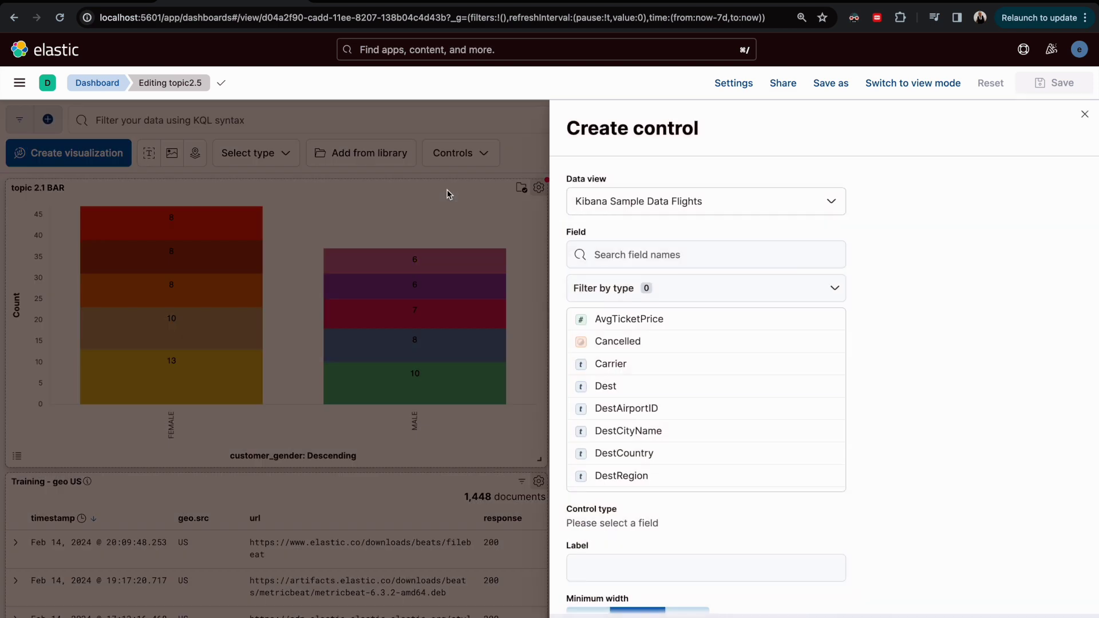
pyautogui.scroll(-3, 592, 480)
pyautogui.scroll(3, 592, 480)
pyautogui.click(1085, 114)
pyautogui.click(752, 354)
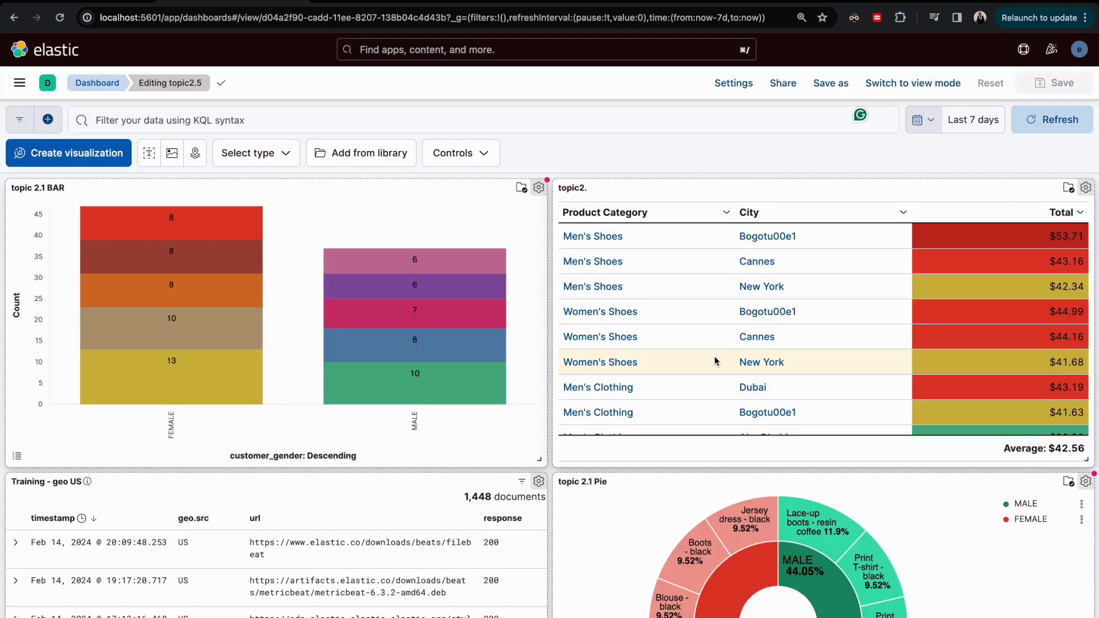
# Step: Start a new dashboard control based on the Kibana Sample Data eCommerce data view
pyautogui.click(452, 152)
pyautogui.click(444, 188)
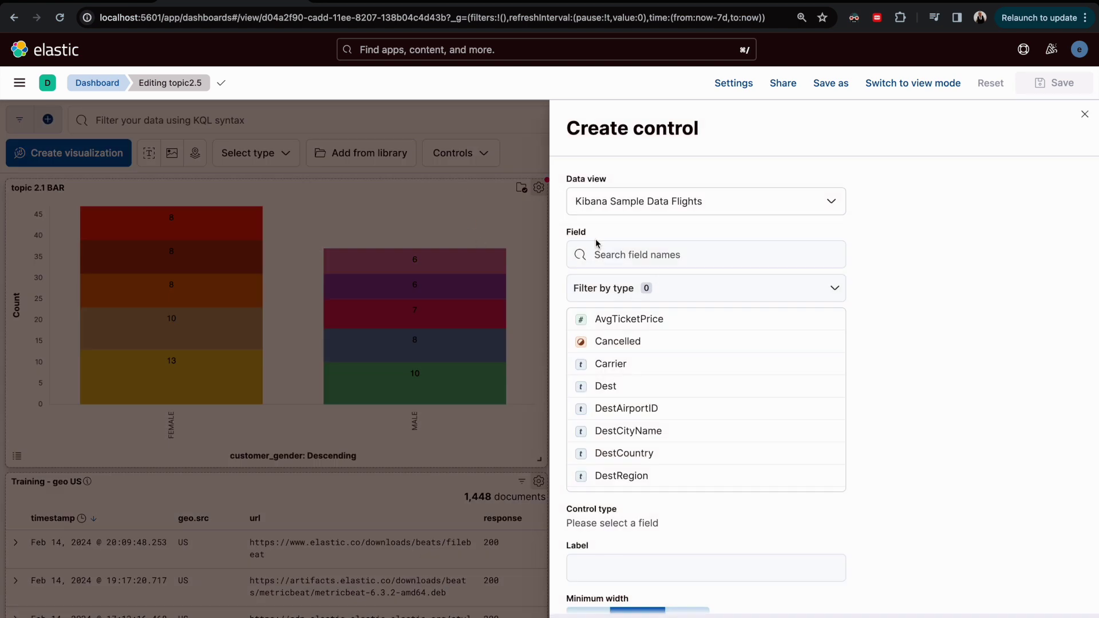
pyautogui.click(699, 204)
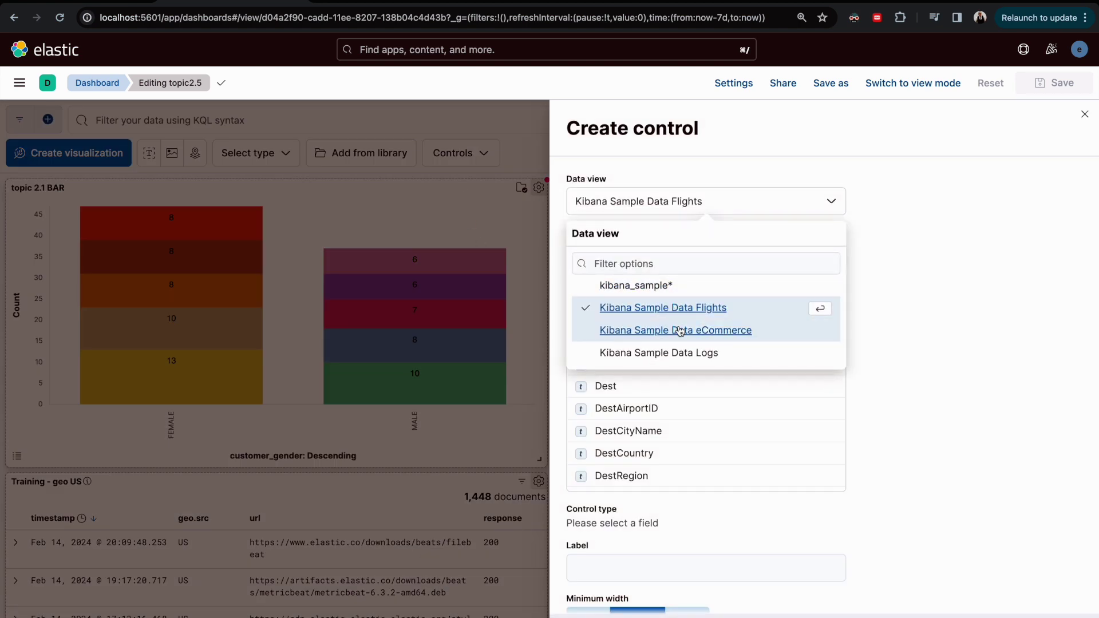
pyautogui.click(659, 323)
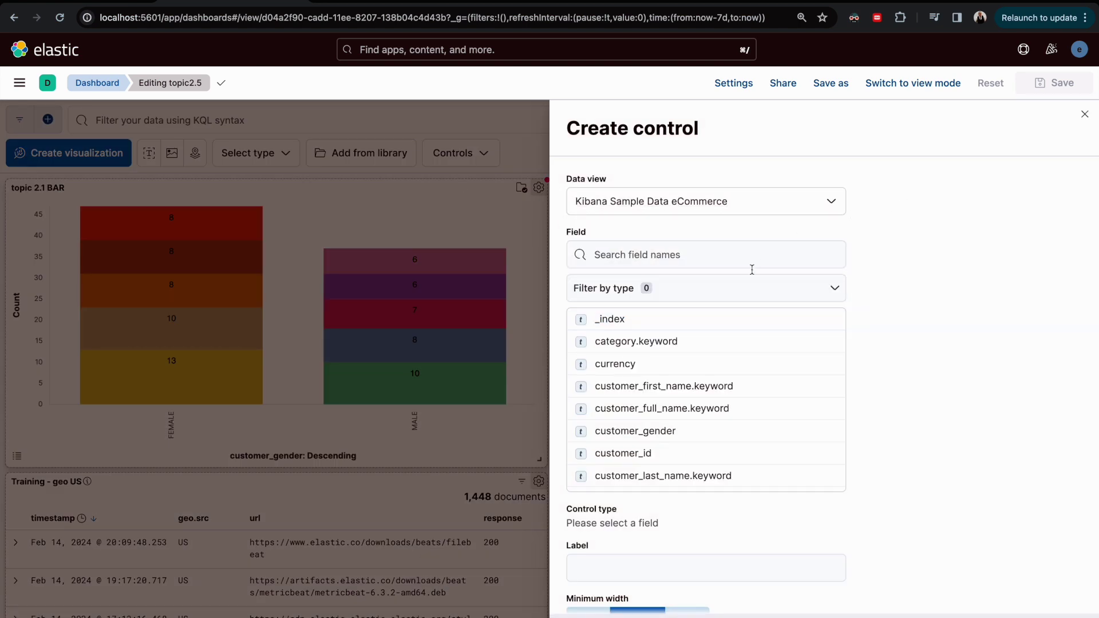
# Step: Search the field names for "cust" and choose customer_gender as the control's field
pyautogui.click(766, 295)
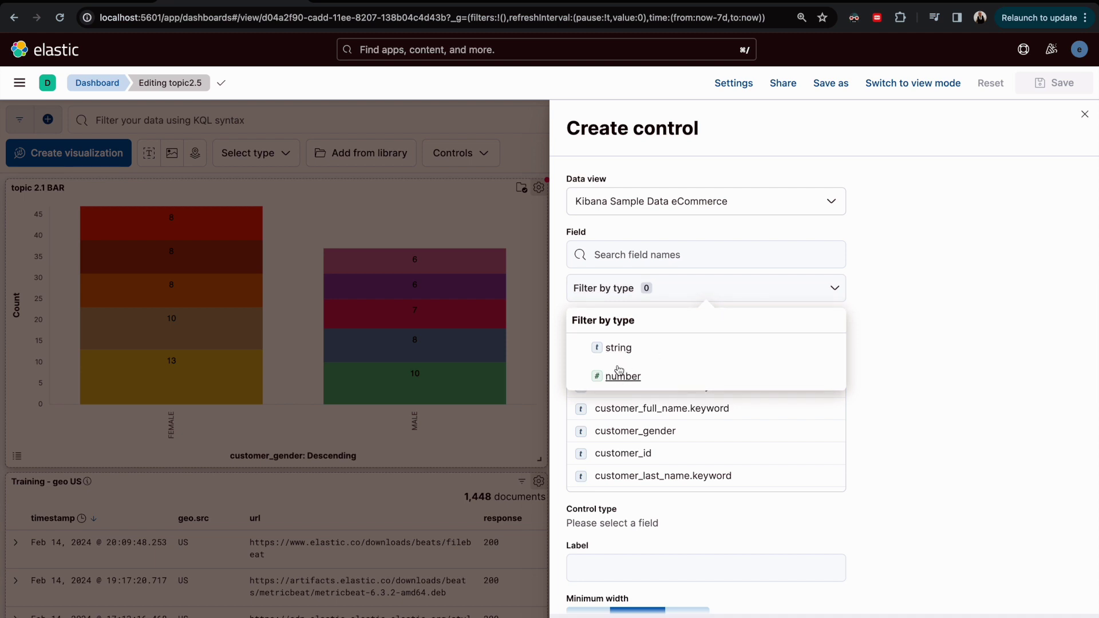
pyautogui.click(879, 297)
pyautogui.scroll(-2, 723, 412)
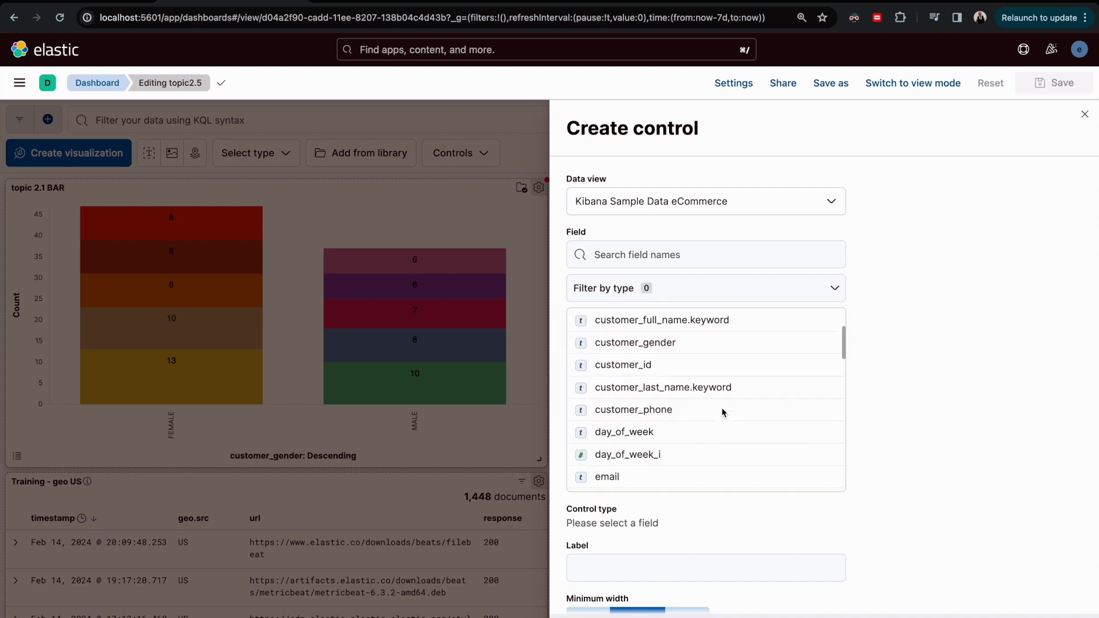
pyautogui.scroll(3, 722, 410)
pyautogui.click(683, 253)
pyautogui.write('cu')
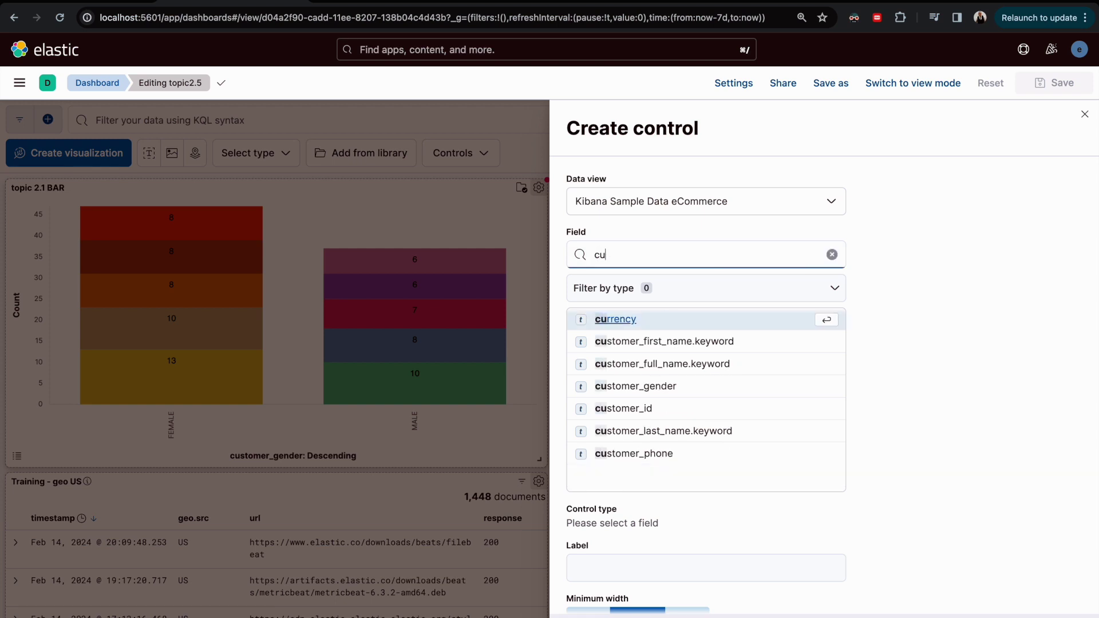
pyautogui.write('st')
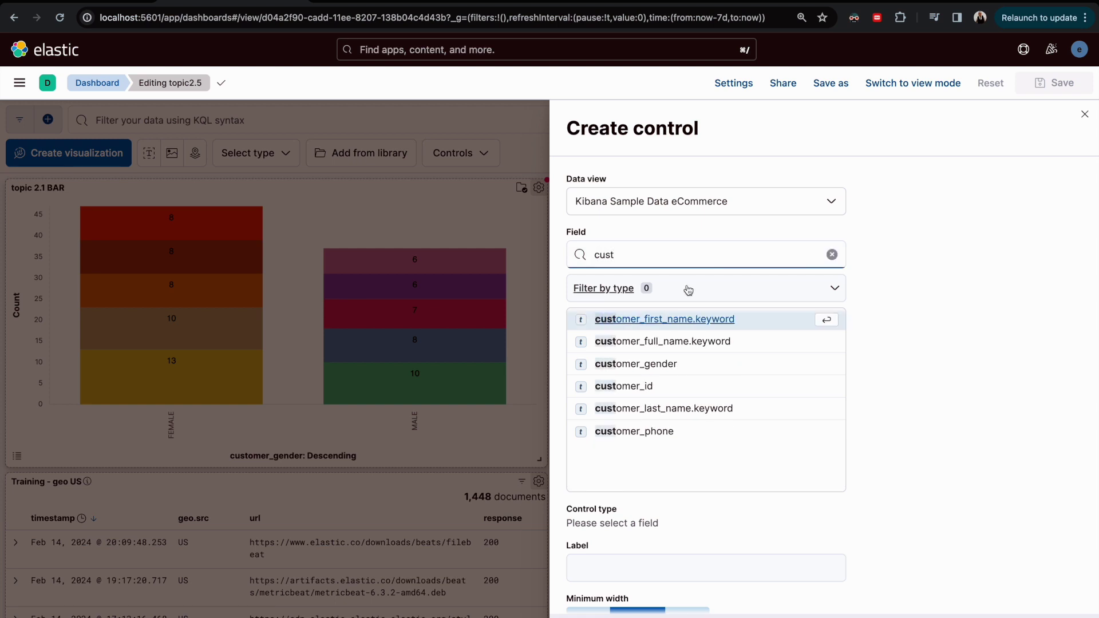
pyautogui.click(653, 367)
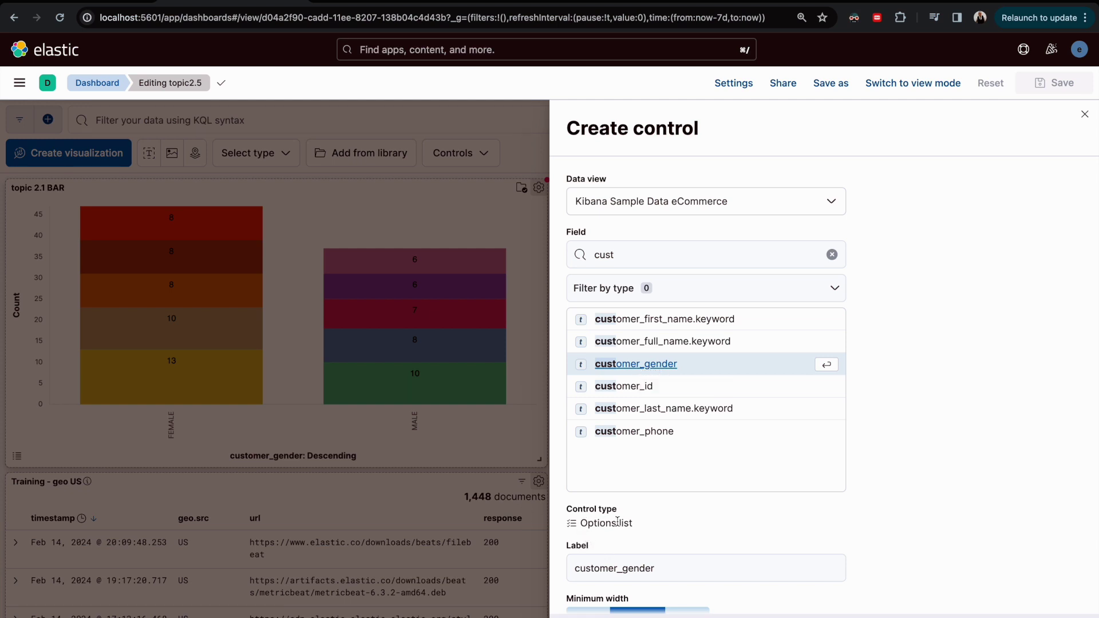
# Step: Clear the field search, restrict the fields to the number type and choose products.price to try a range slider
pyautogui.doubleClick(660, 250)
pyautogui.press('BackSpace')
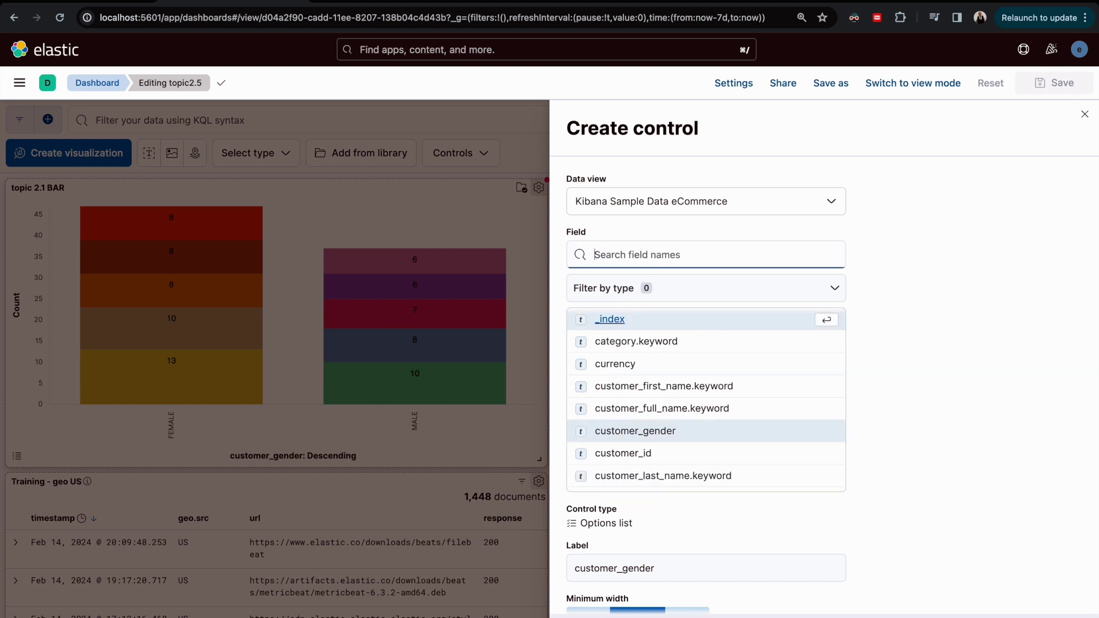
pyautogui.click(834, 288)
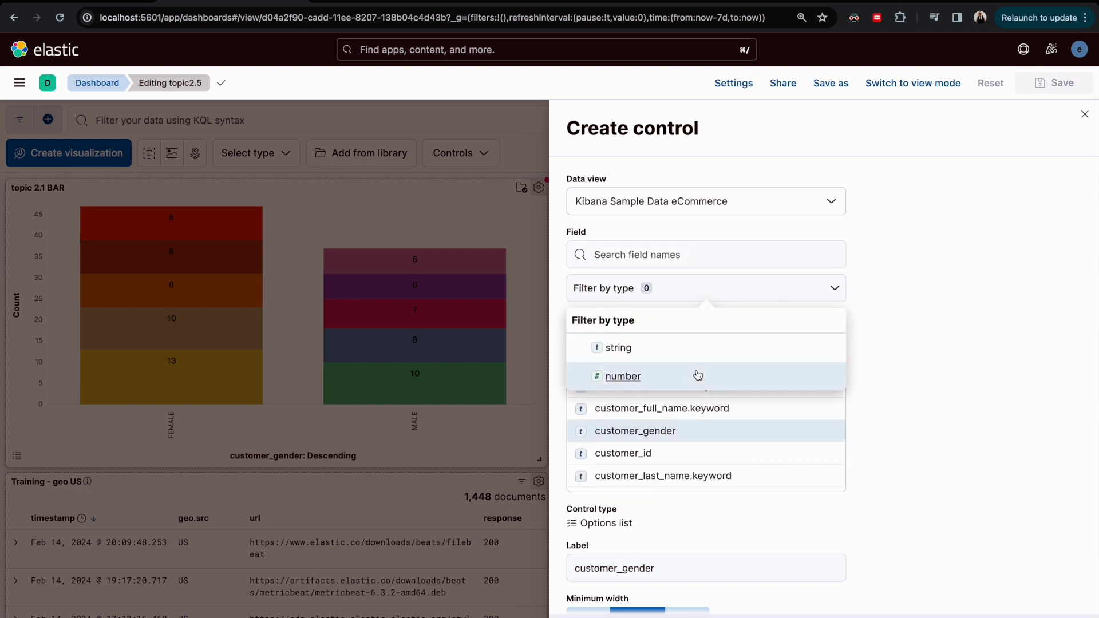
pyautogui.click(698, 375)
pyautogui.click(643, 455)
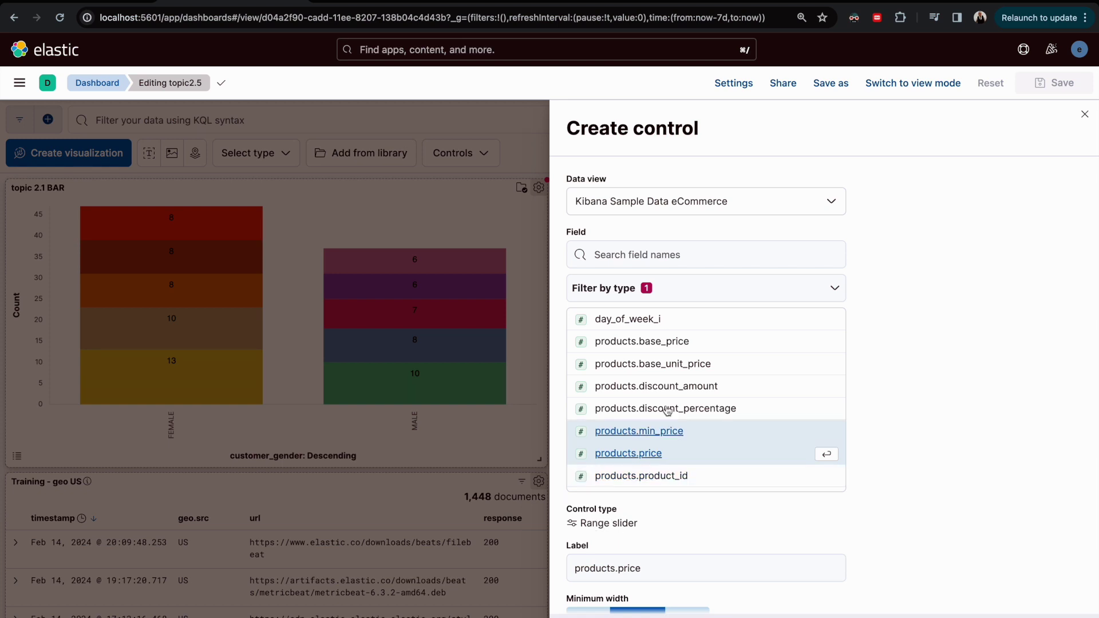
# Step: Restrict the field list to the string type only and choose customer_gender as the control's field
pyautogui.click(724, 292)
pyautogui.click(624, 349)
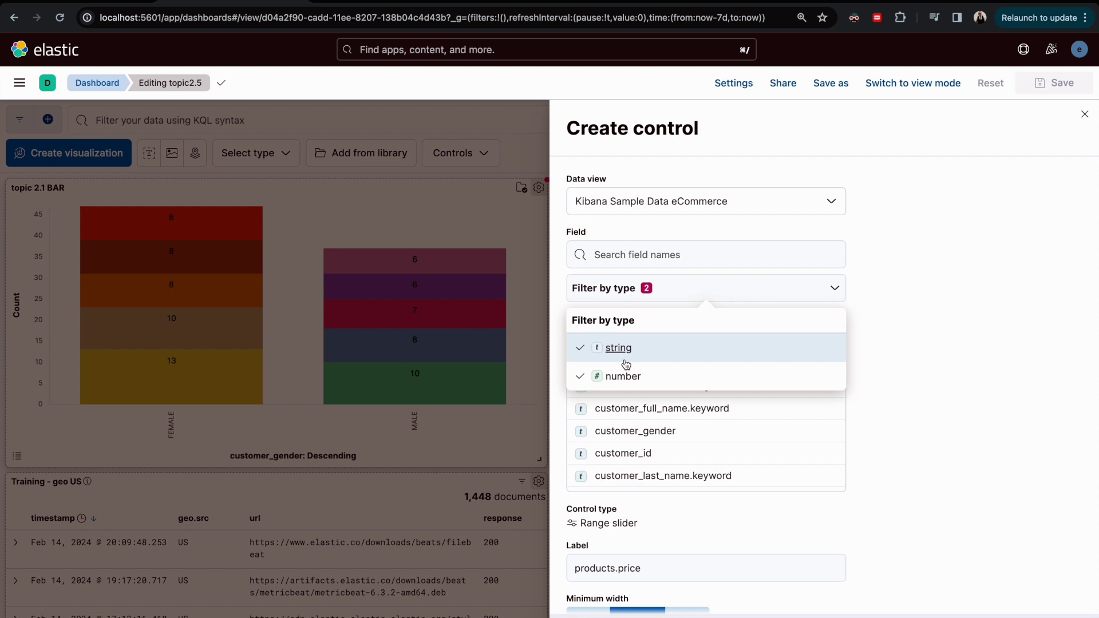
pyautogui.click(623, 374)
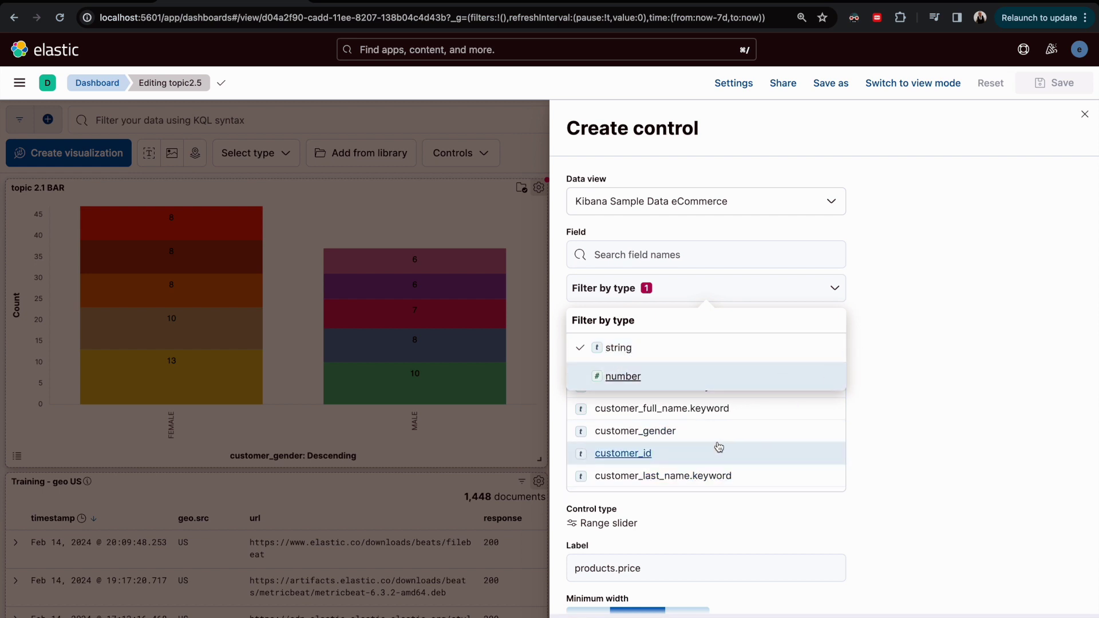
pyautogui.click(701, 436)
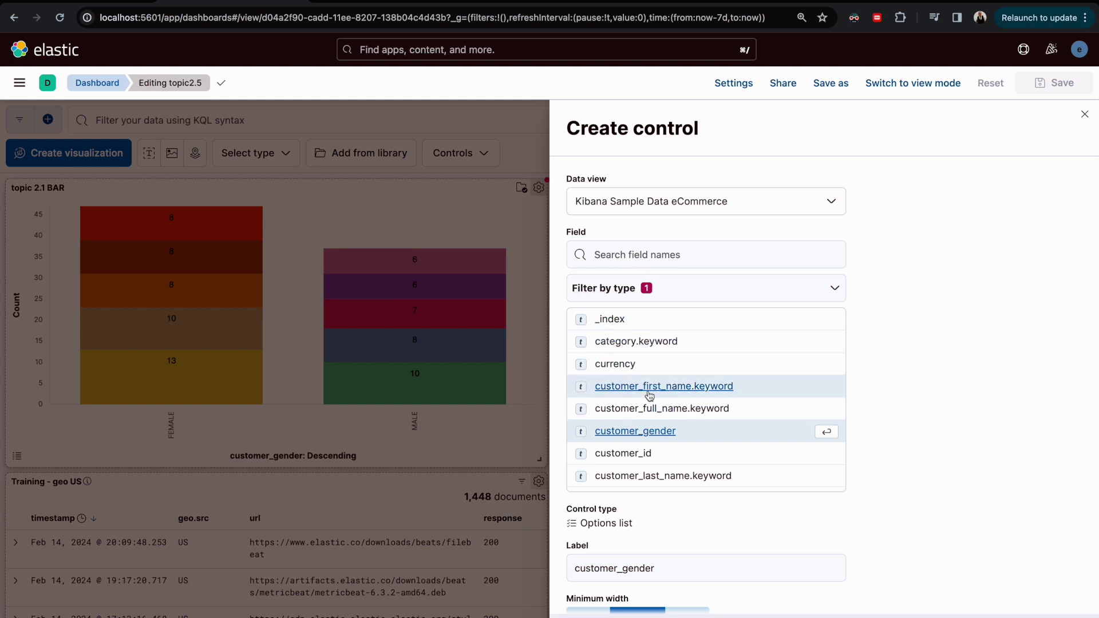
# Step: Try the Small minimum width for the customer_gender control and return it to Medium
pyautogui.scroll(-3, 636, 522)
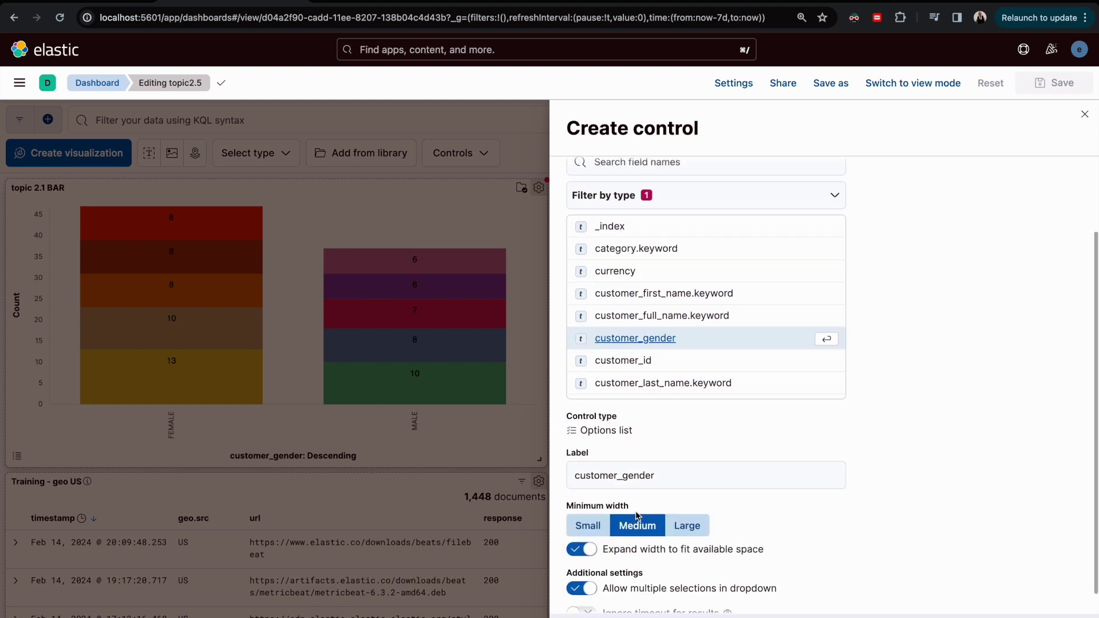
pyautogui.click(610, 474)
pyautogui.click(583, 430)
pyautogui.scroll(-1, 657, 510)
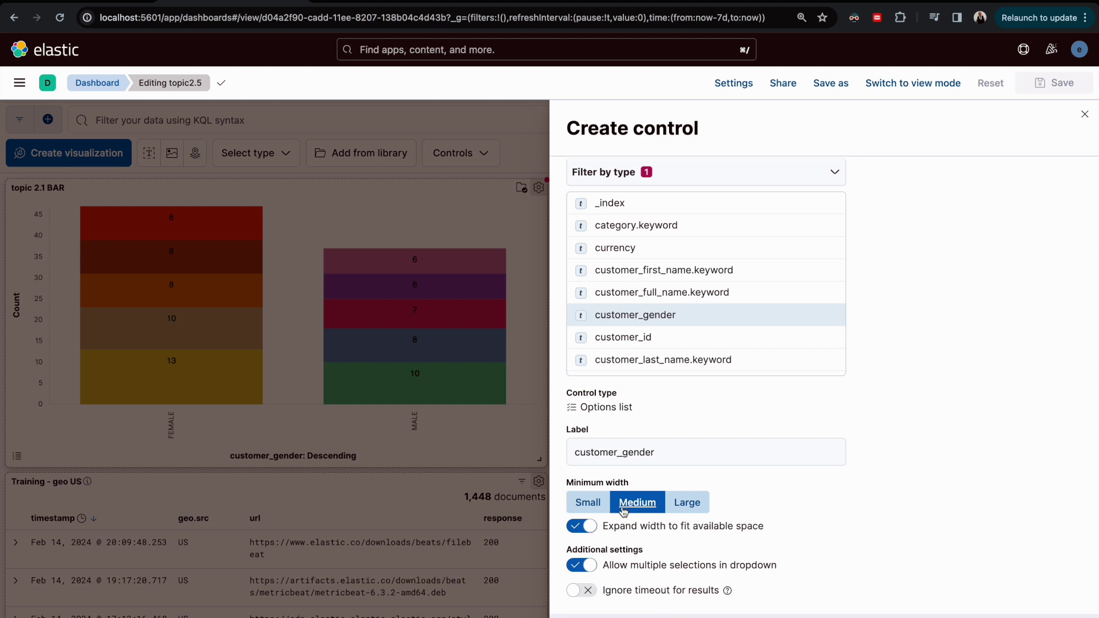
pyautogui.click(589, 504)
pyautogui.press('Right')
# Step: Turn off multiple selections in the dropdown for the customer_gender control
pyautogui.scroll(3, 643, 355)
pyautogui.scroll(-5, 643, 355)
pyautogui.scroll(-3, 643, 355)
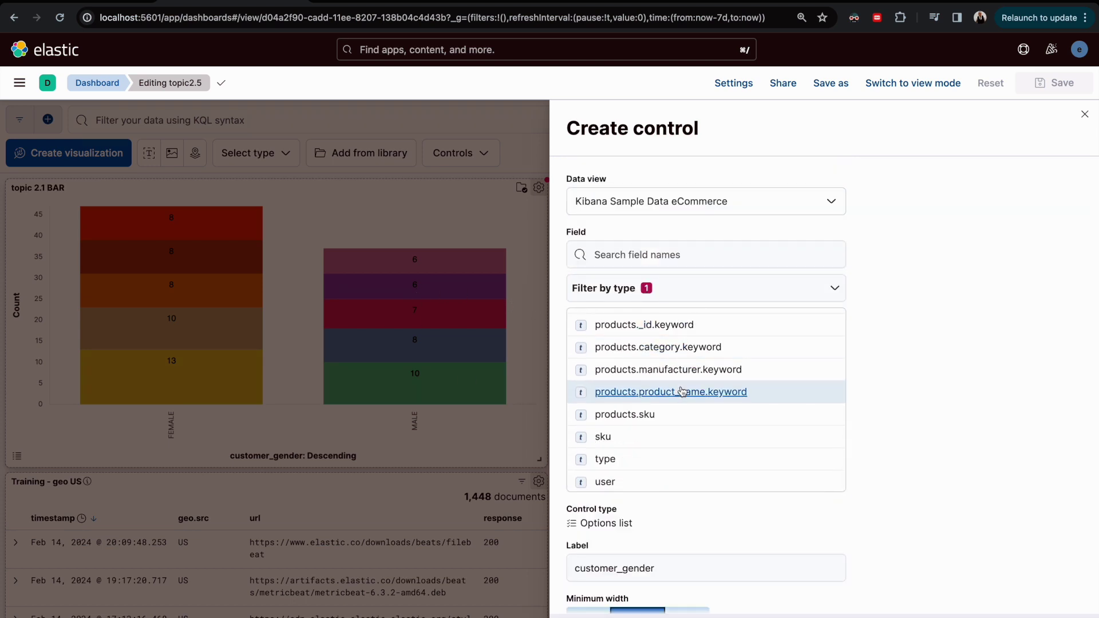
pyautogui.scroll(-3, 741, 369)
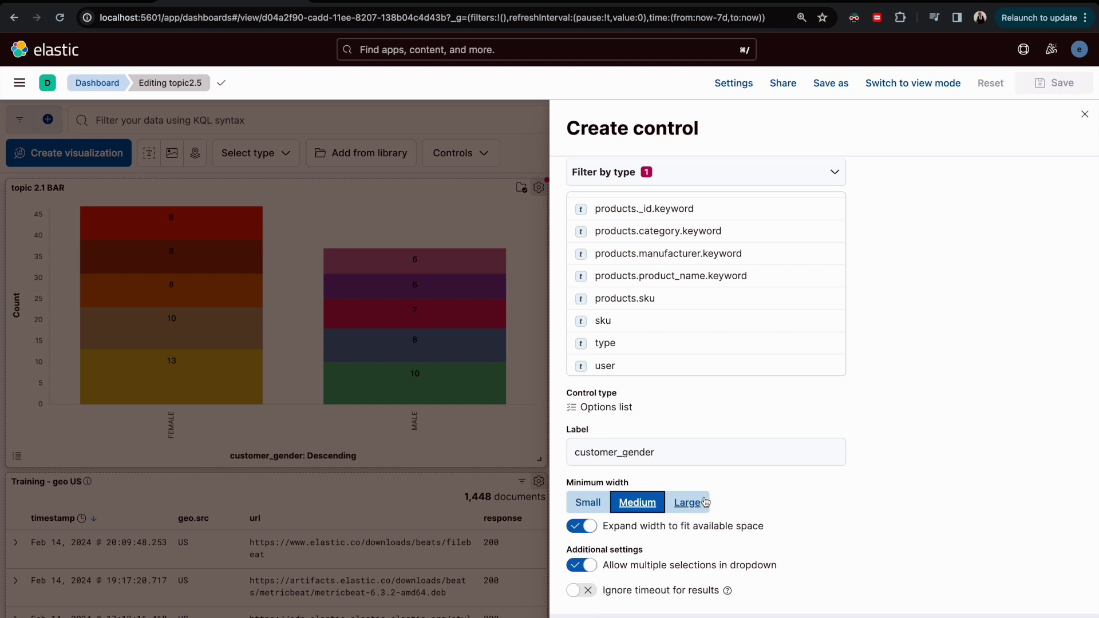
pyautogui.click(580, 566)
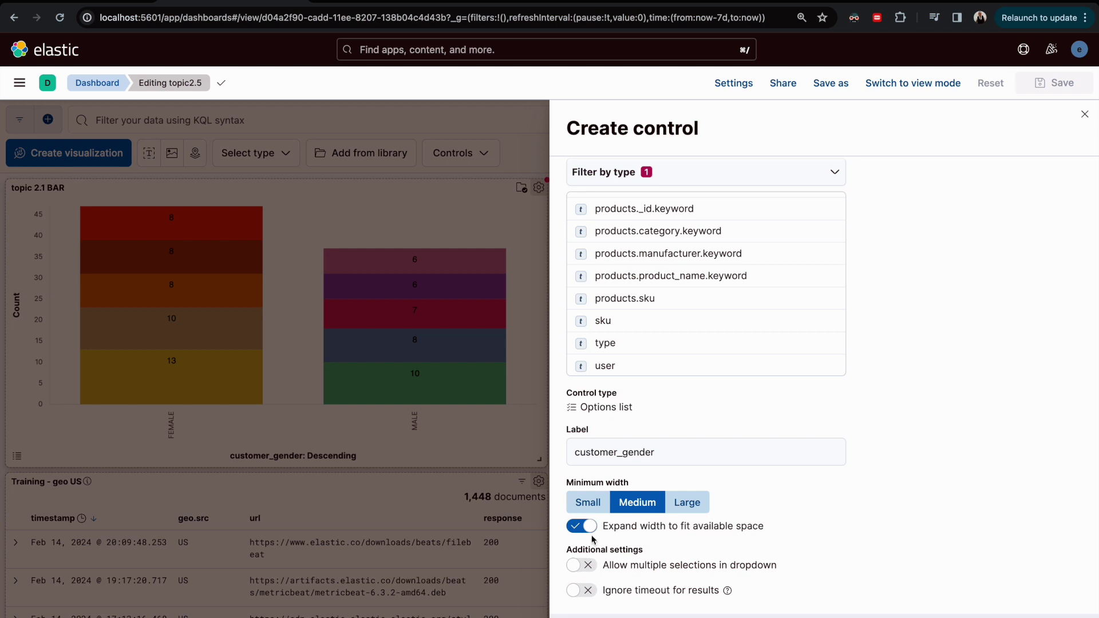
# Step: Allow multiple selections in the dropdown again and add the customer_gender control to the dashboard
pyautogui.click(585, 569)
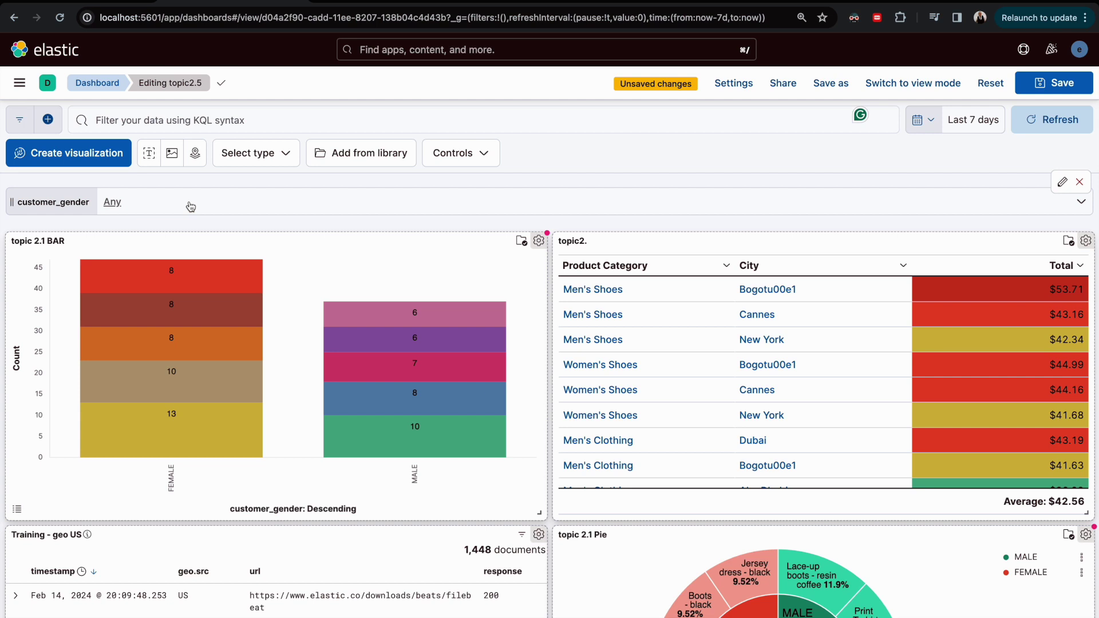
# Step: Filter the dashboard to MALE with the customer_gender control and review the affected panels
pyautogui.click(262, 202)
pyautogui.click(231, 209)
pyautogui.click(243, 206)
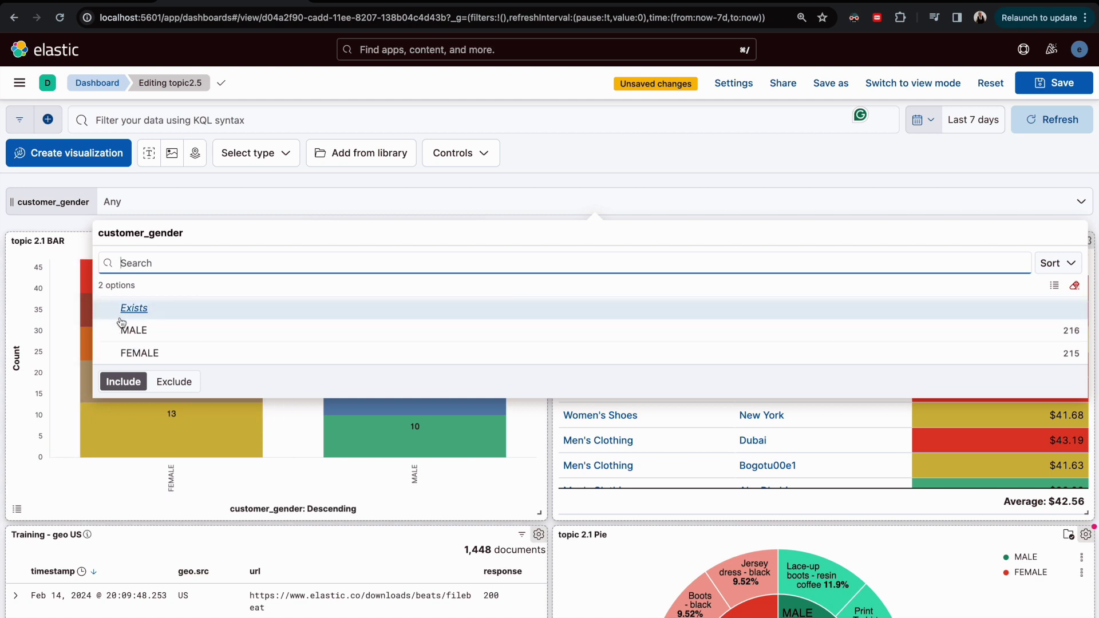
pyautogui.click(136, 332)
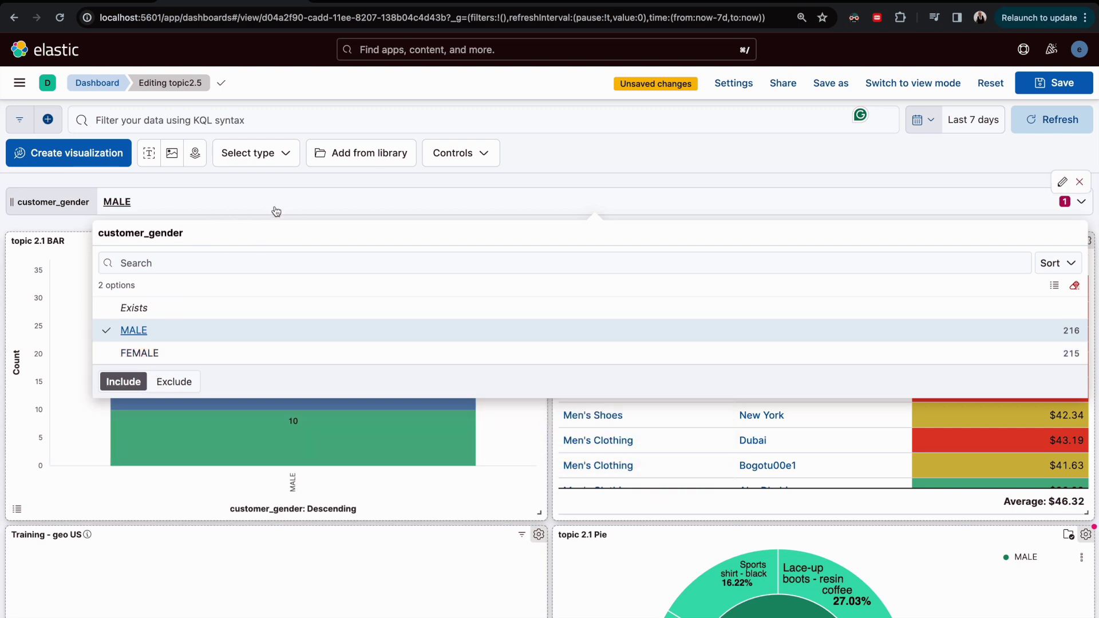
pyautogui.scroll(-15, 277, 490)
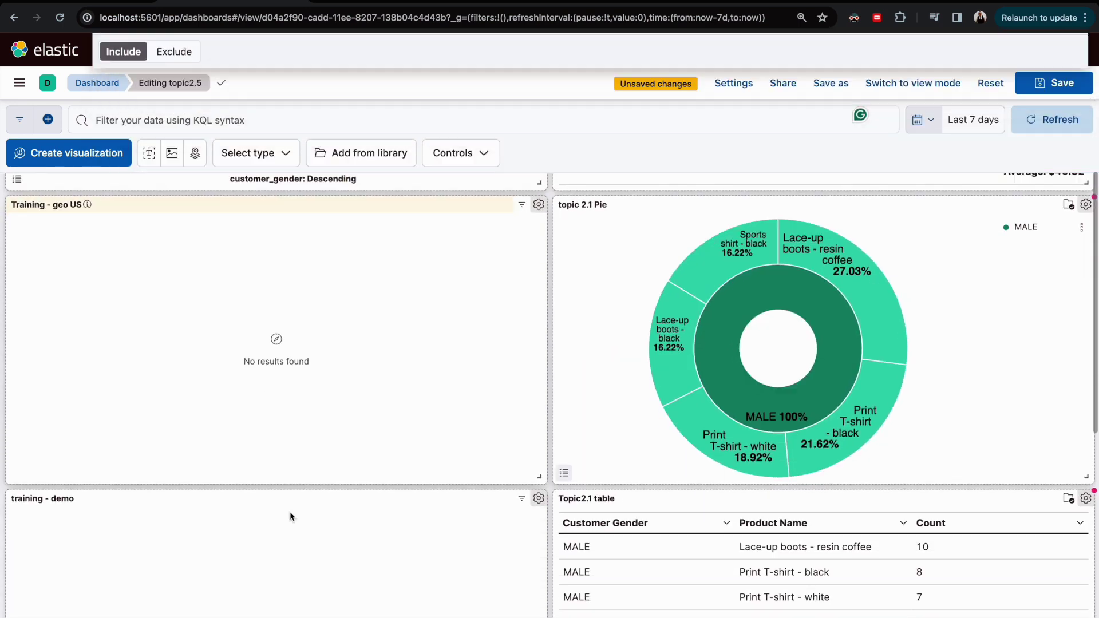
pyautogui.scroll(15, 290, 512)
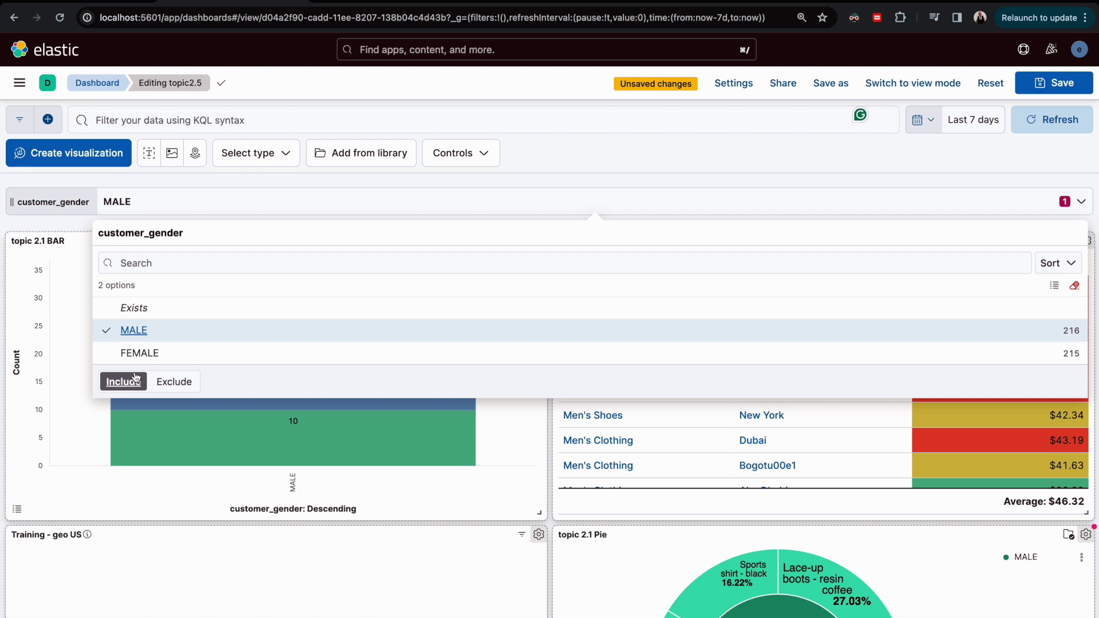
# Step: Try excluding MALE in the customer_gender control, then try the Exists option both excluded and included
pyautogui.click(170, 384)
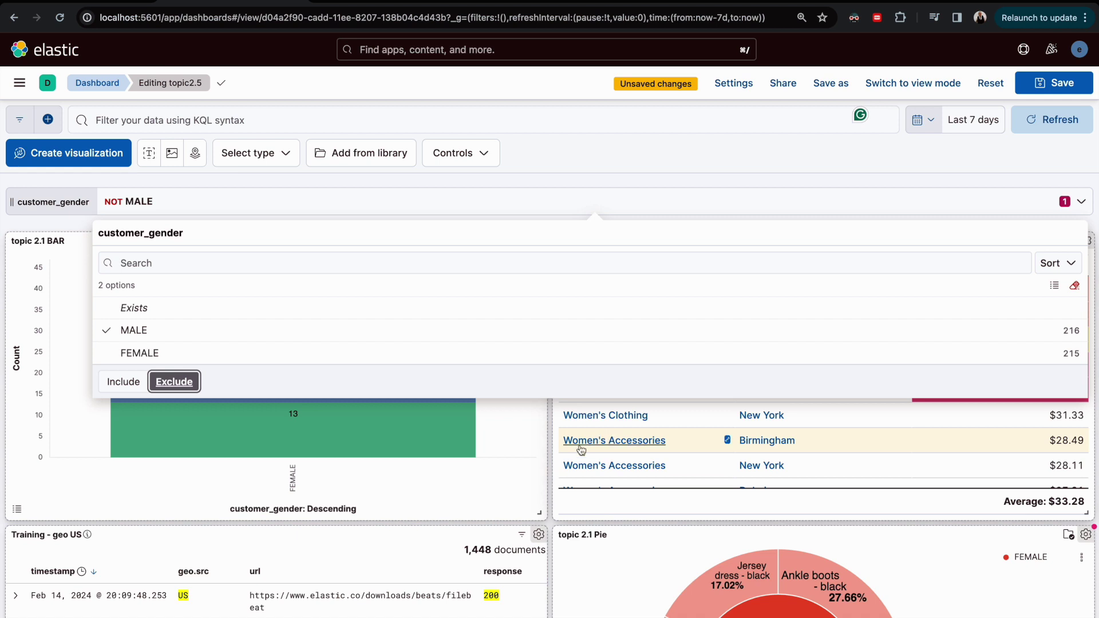
pyautogui.click(220, 312)
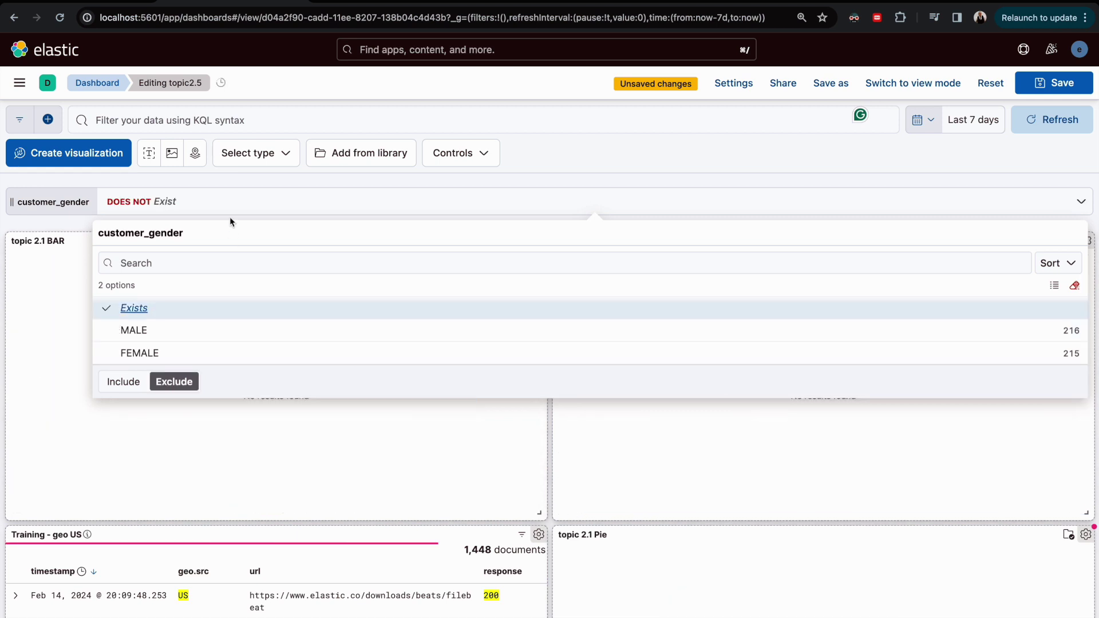
pyautogui.click(123, 382)
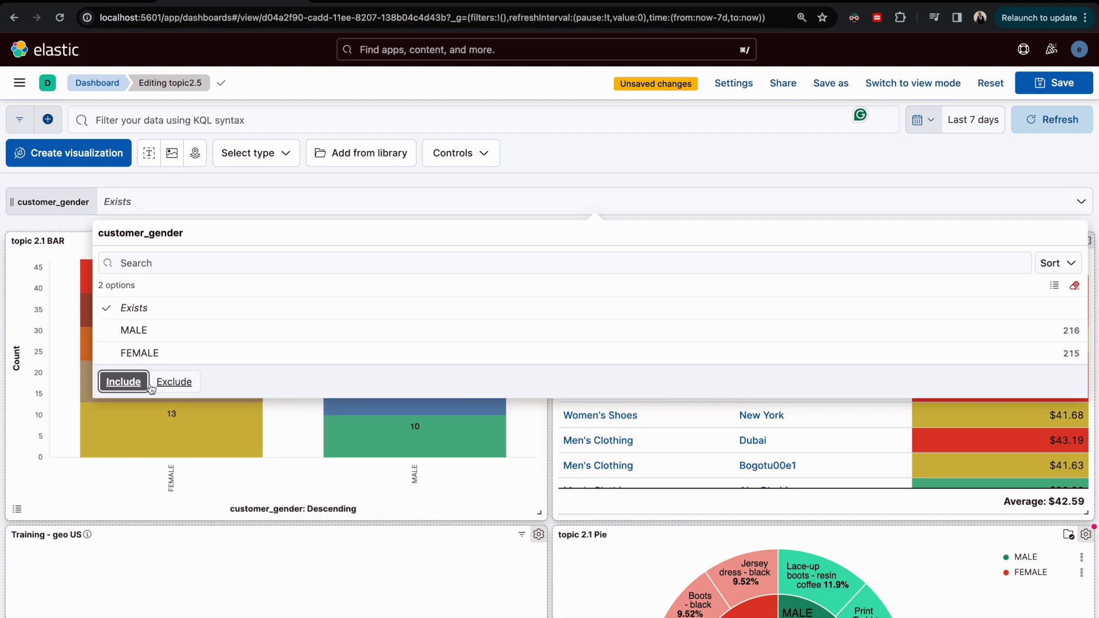
pyautogui.click(599, 150)
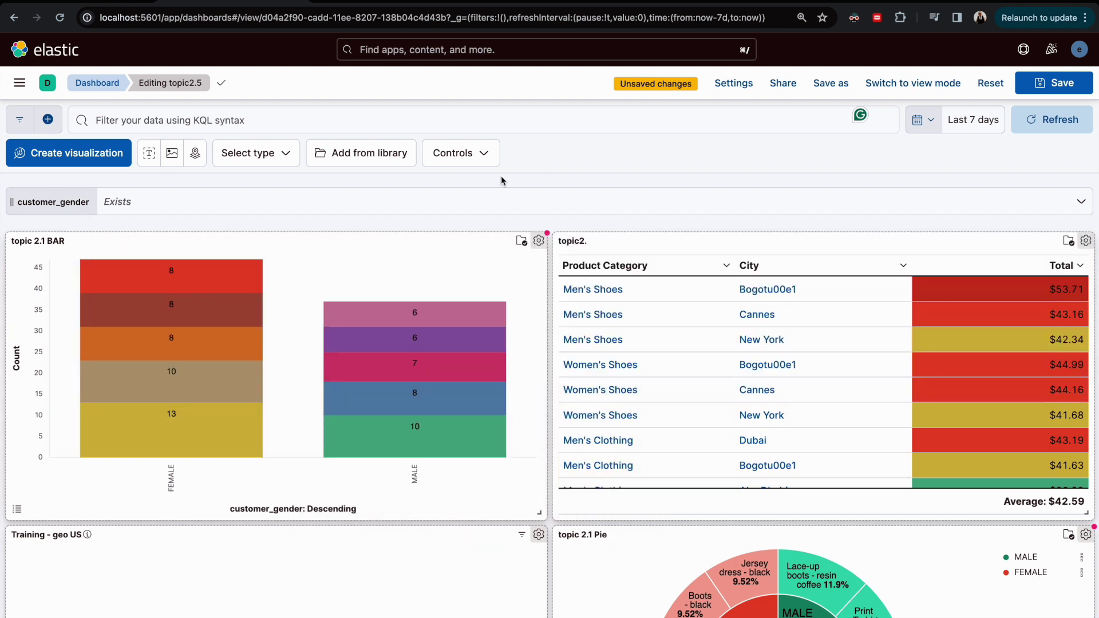
# Step: Select both MALE and FEMALE in the customer_gender control, trying Exclude before returning it to Include
pyautogui.click(280, 208)
pyautogui.click(130, 331)
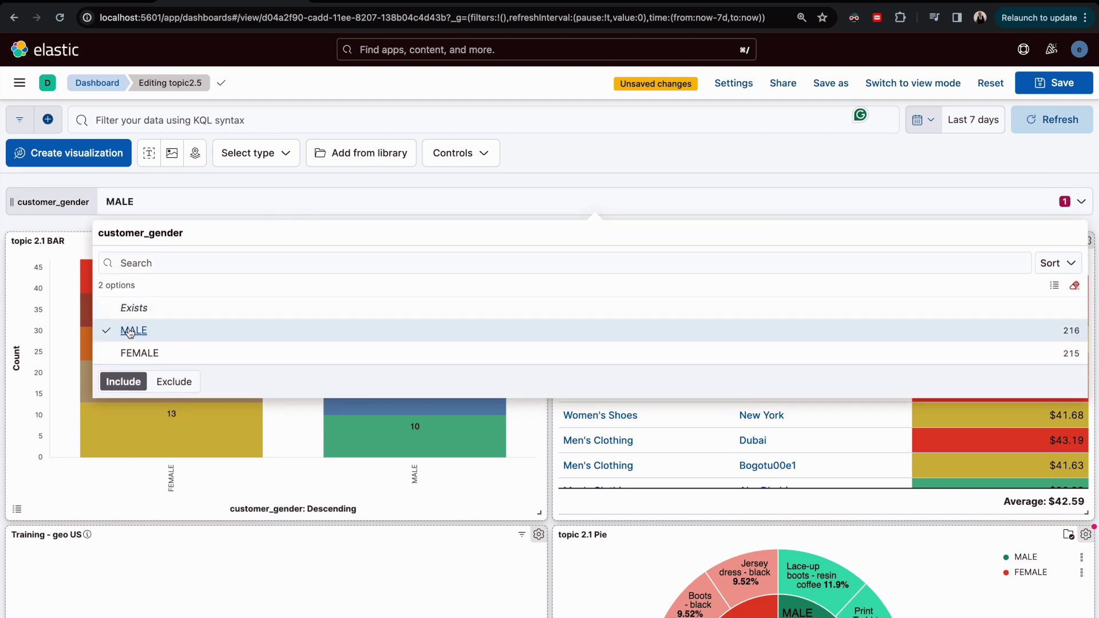
pyautogui.click(130, 355)
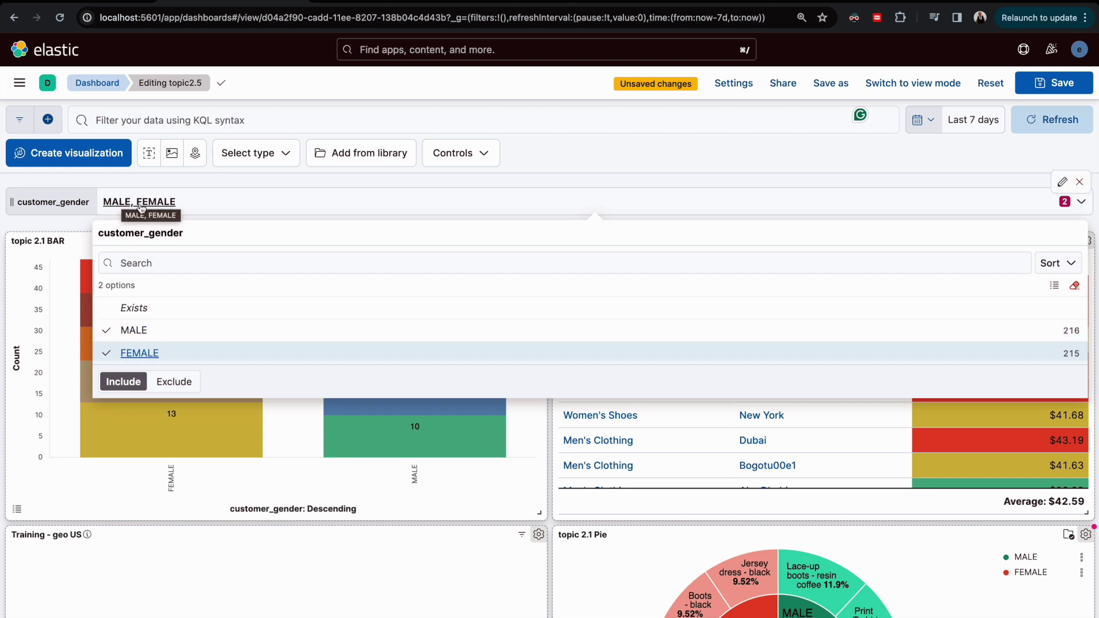
pyautogui.click(167, 382)
pyautogui.click(136, 383)
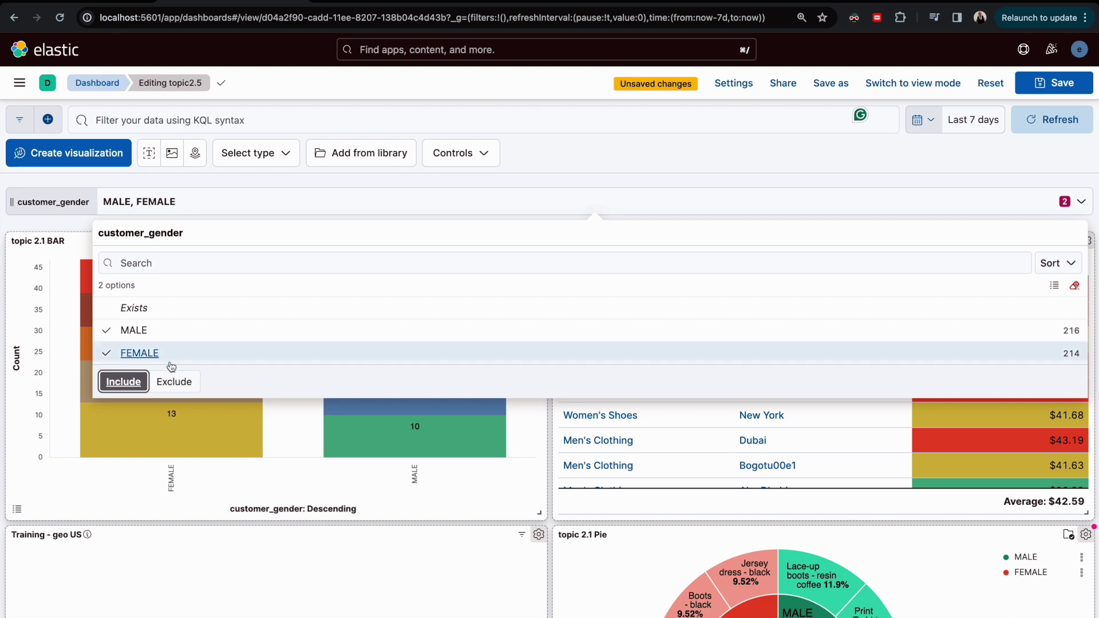
pyautogui.click(583, 174)
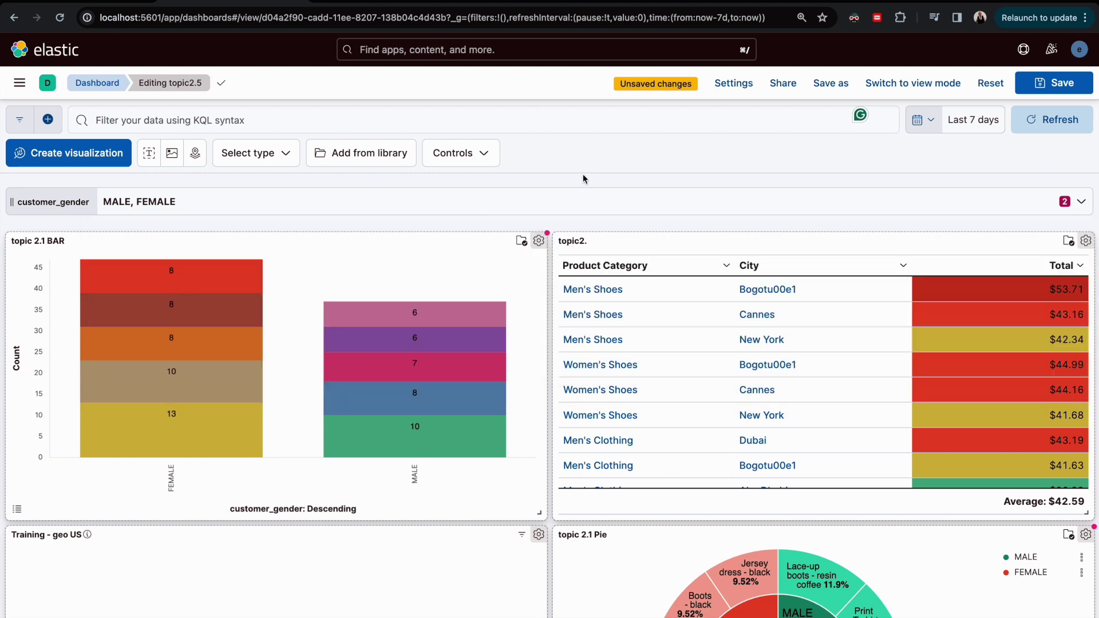
# Step: Save the dashboard with the current control selections and reopen topic2.5 from the dashboard list
pyautogui.click(442, 204)
pyautogui.click(442, 203)
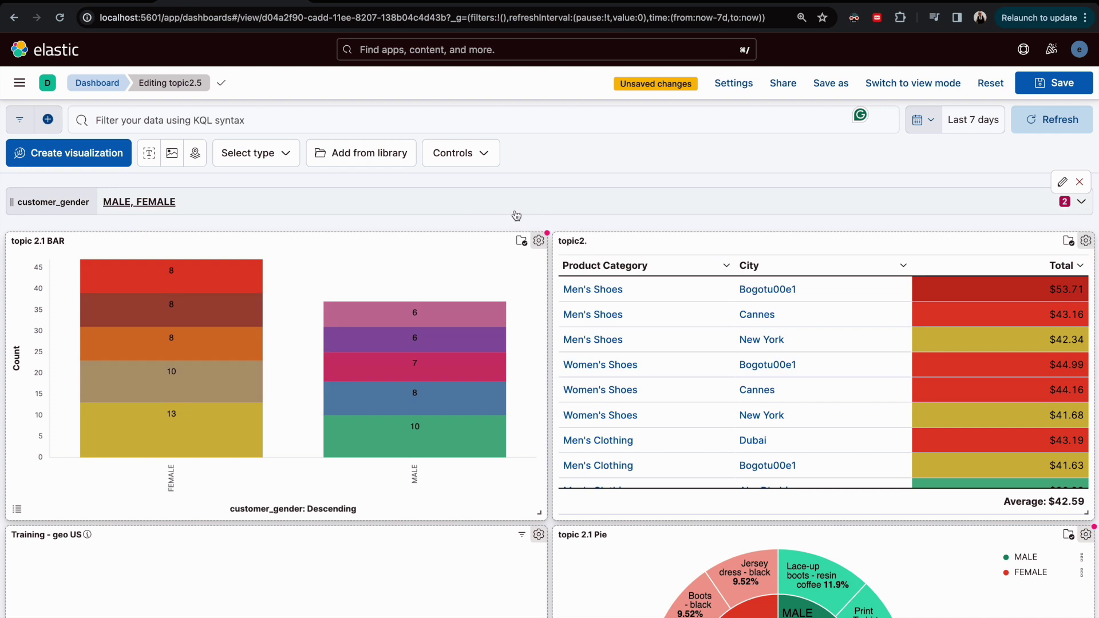
pyautogui.click(1034, 83)
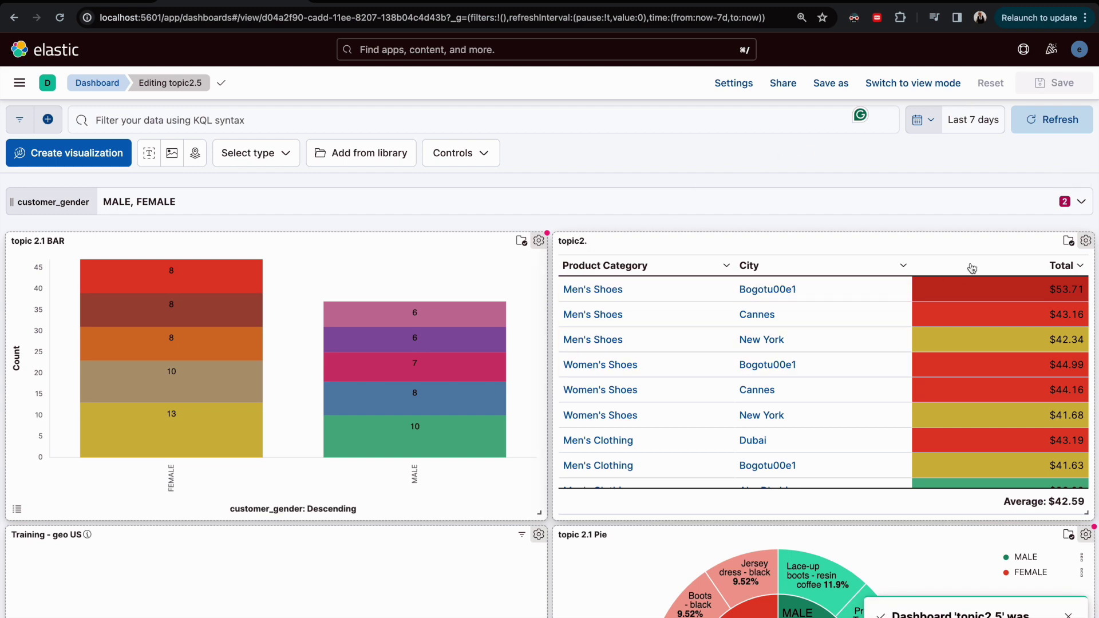
pyautogui.click(95, 86)
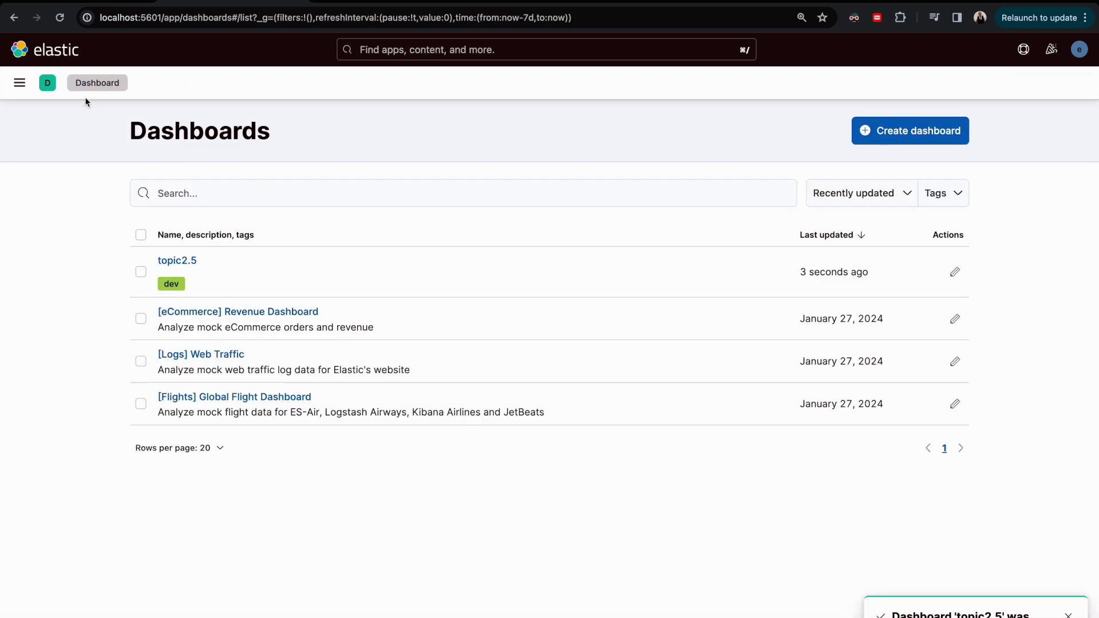
pyautogui.click(175, 262)
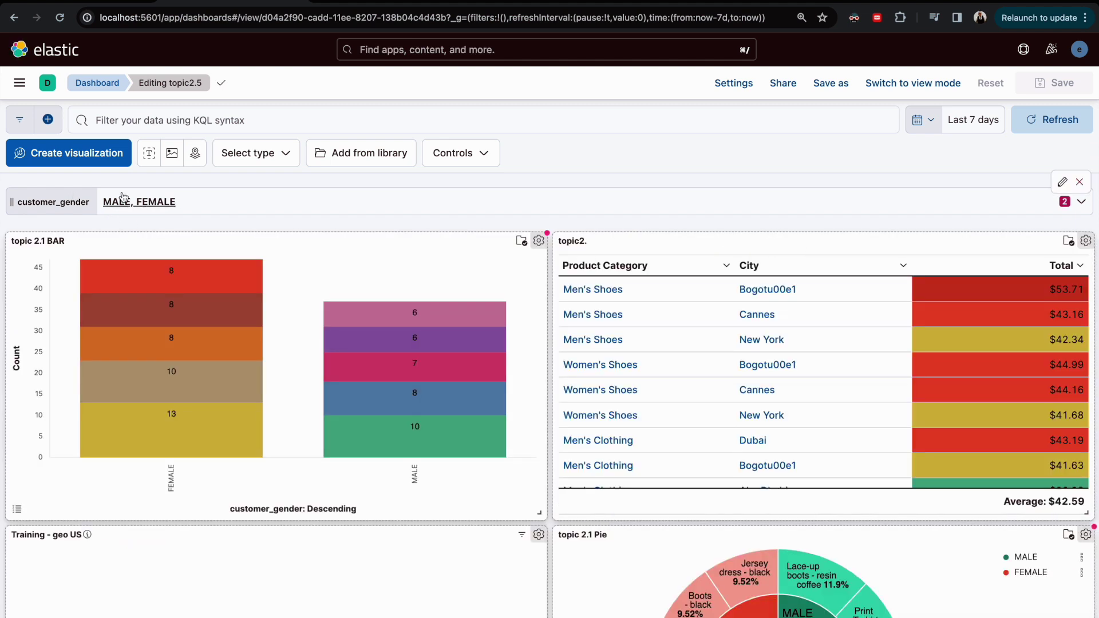
# Step: Clear the MALE and FEMALE selections from the customer_gender control
pyautogui.click(753, 211)
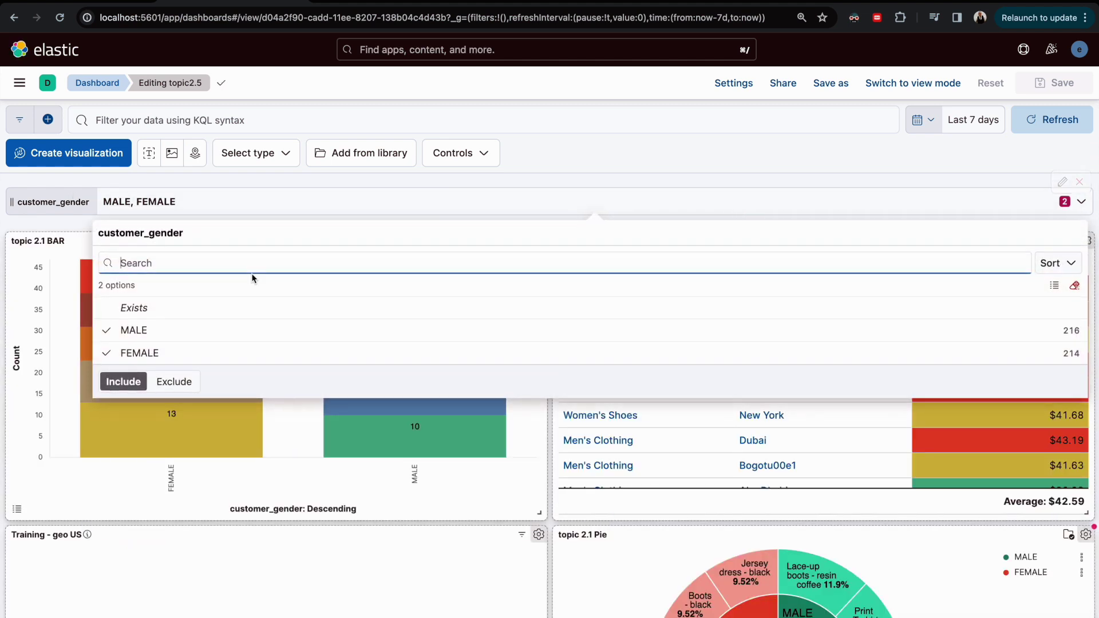
pyautogui.click(140, 330)
pyautogui.click(139, 353)
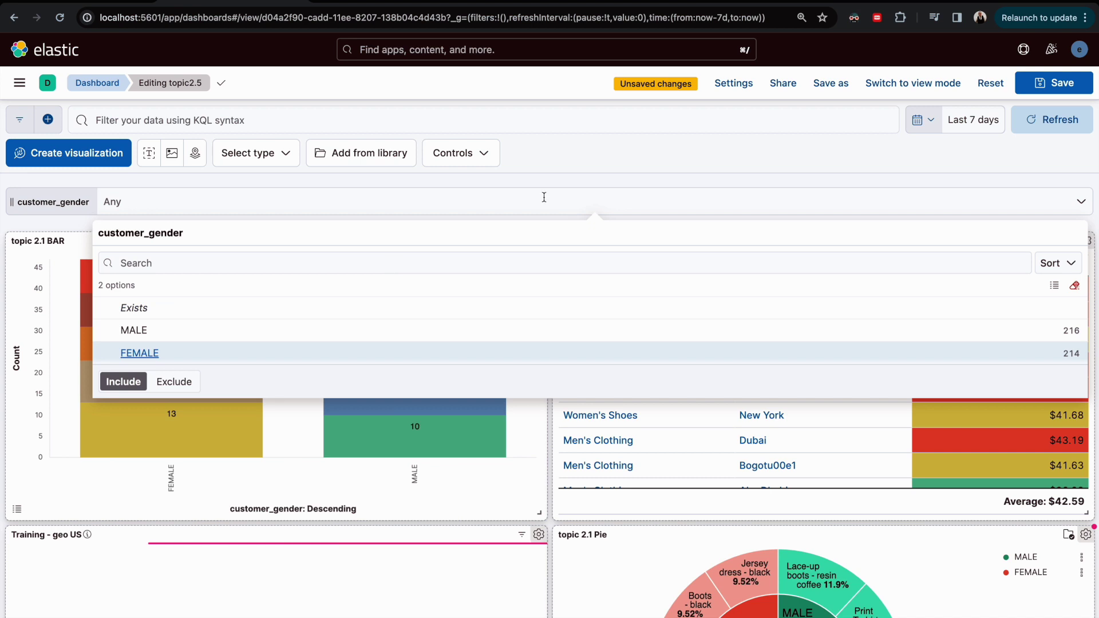
pyautogui.click(617, 189)
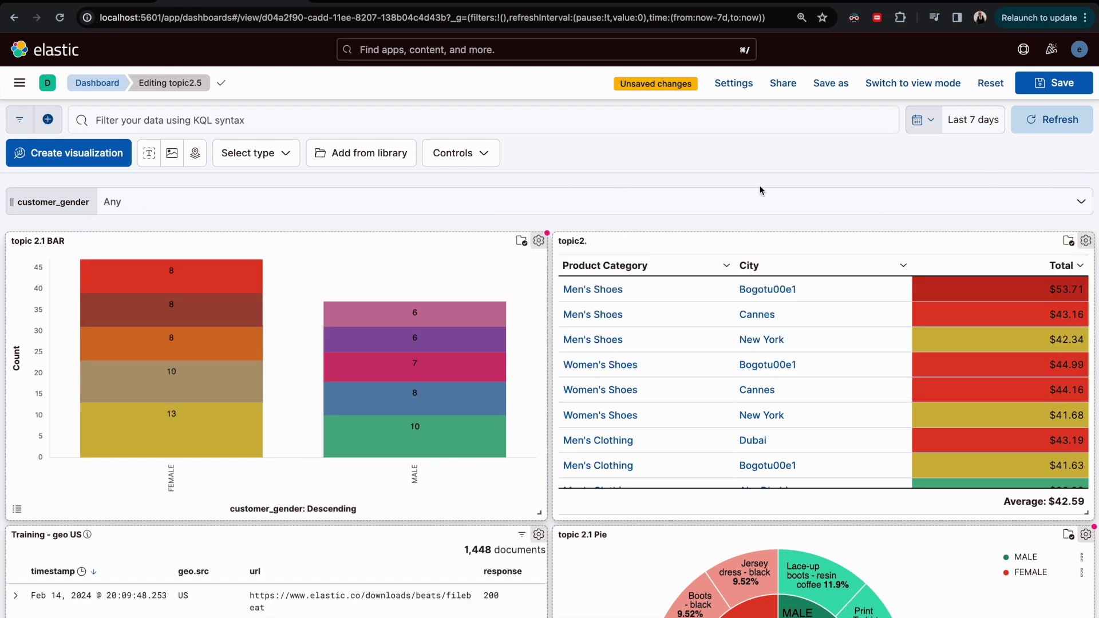
# Step: Start a new control on the Kibana Sample Data eCommerce data view and restrict its fields to the number type
pyautogui.moveTo(1077, 188)
pyautogui.click(453, 152)
pyautogui.click(443, 184)
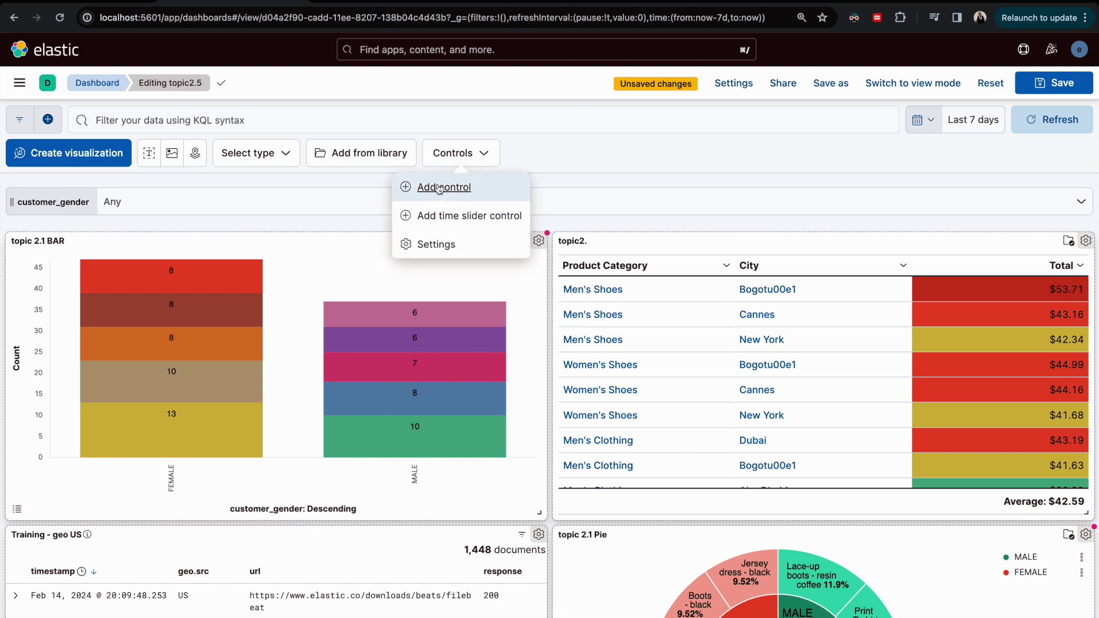
pyautogui.click(683, 204)
pyautogui.click(685, 331)
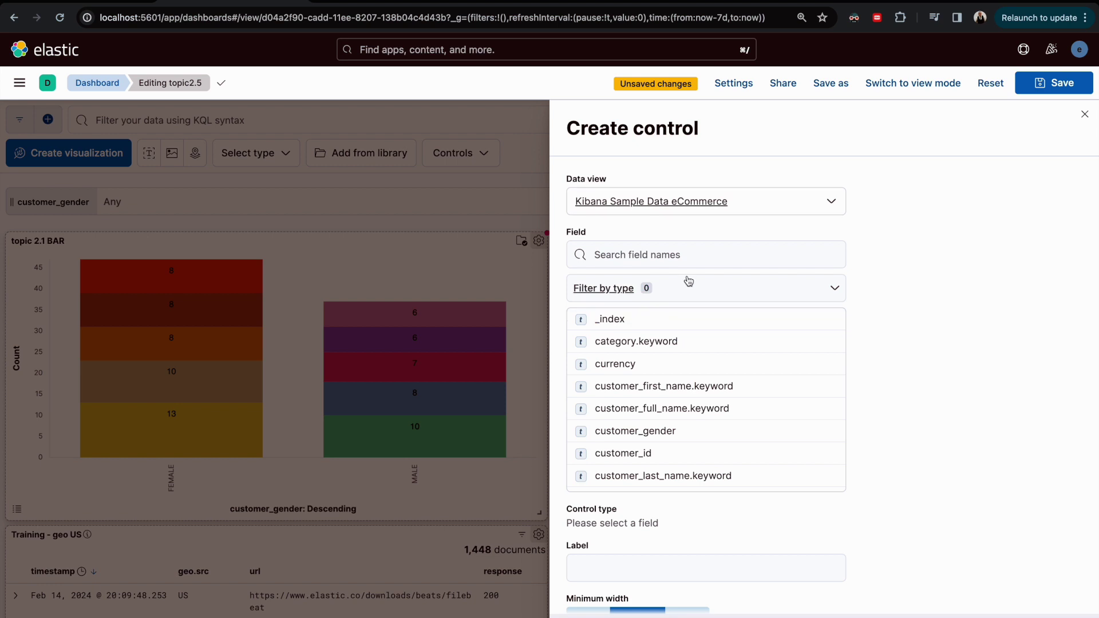
pyautogui.click(665, 255)
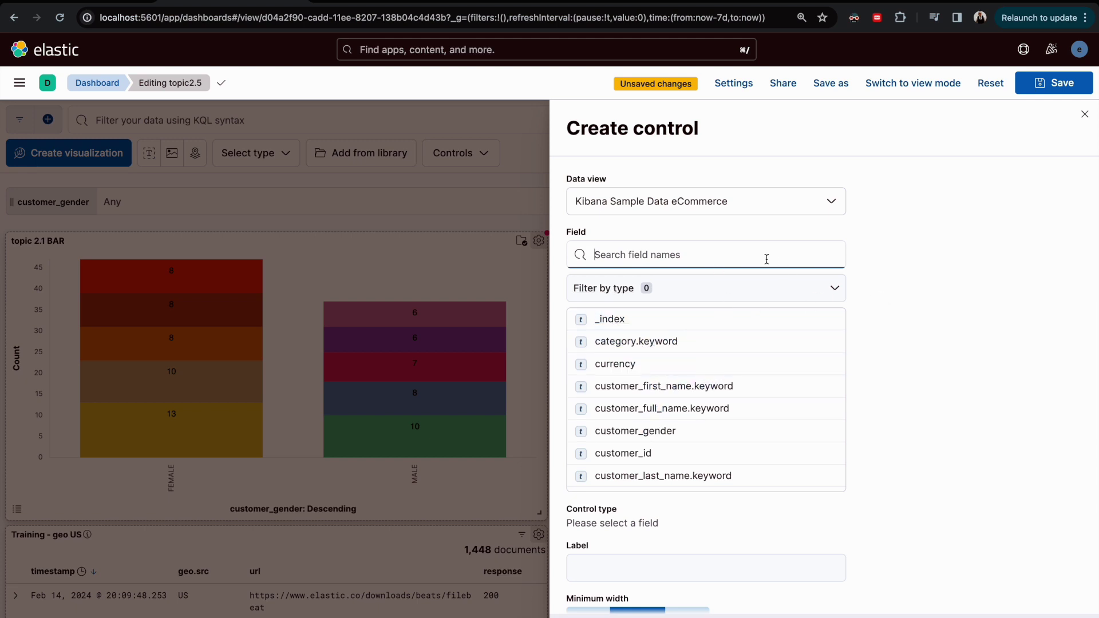
pyautogui.click(755, 289)
pyautogui.click(608, 377)
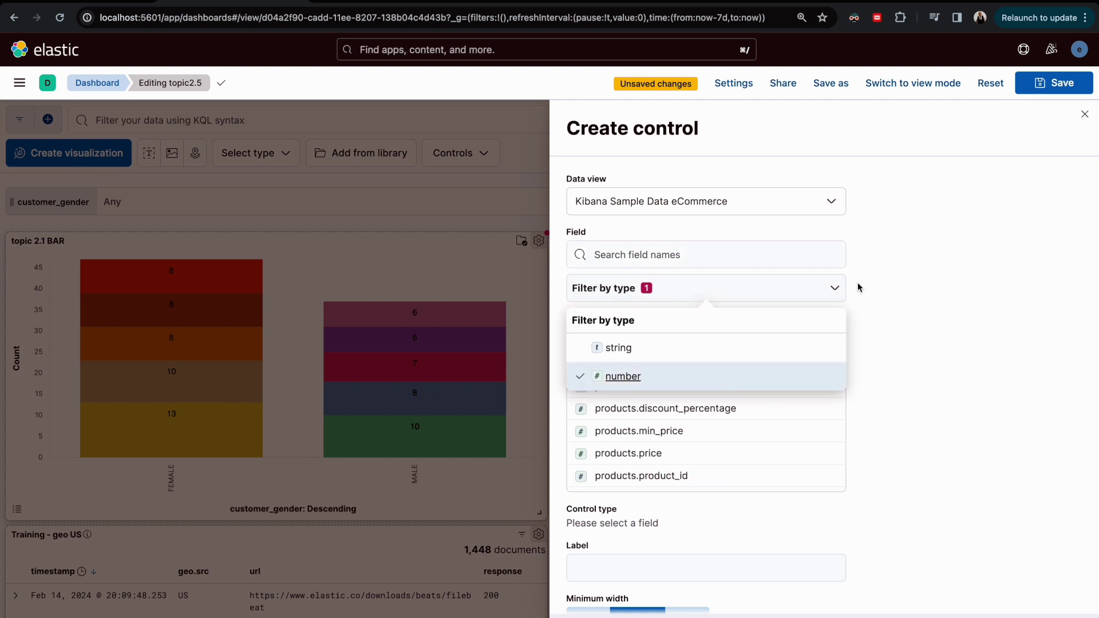
pyautogui.click(907, 277)
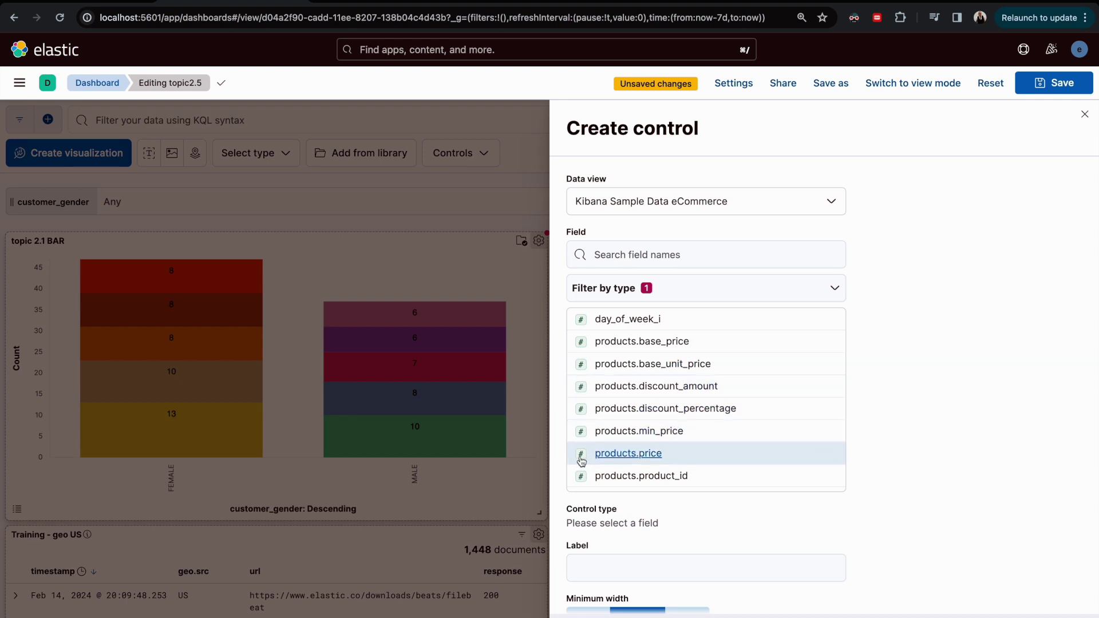
# Step: Try adding the string type to the field type filter and remove it again
pyautogui.click(805, 290)
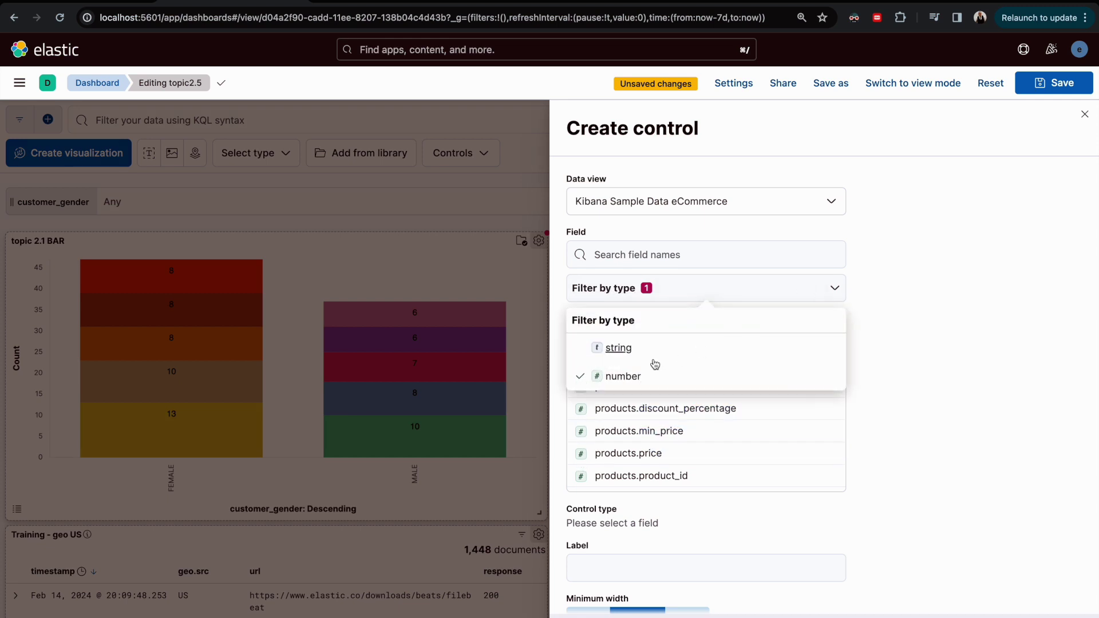
pyautogui.click(627, 351)
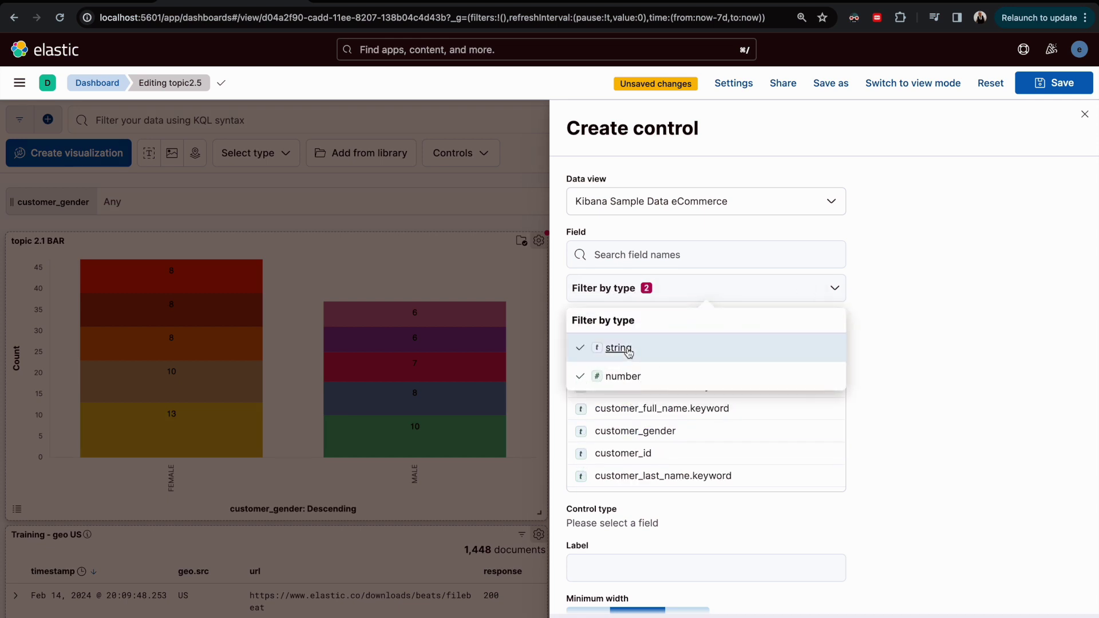
pyautogui.click(589, 348)
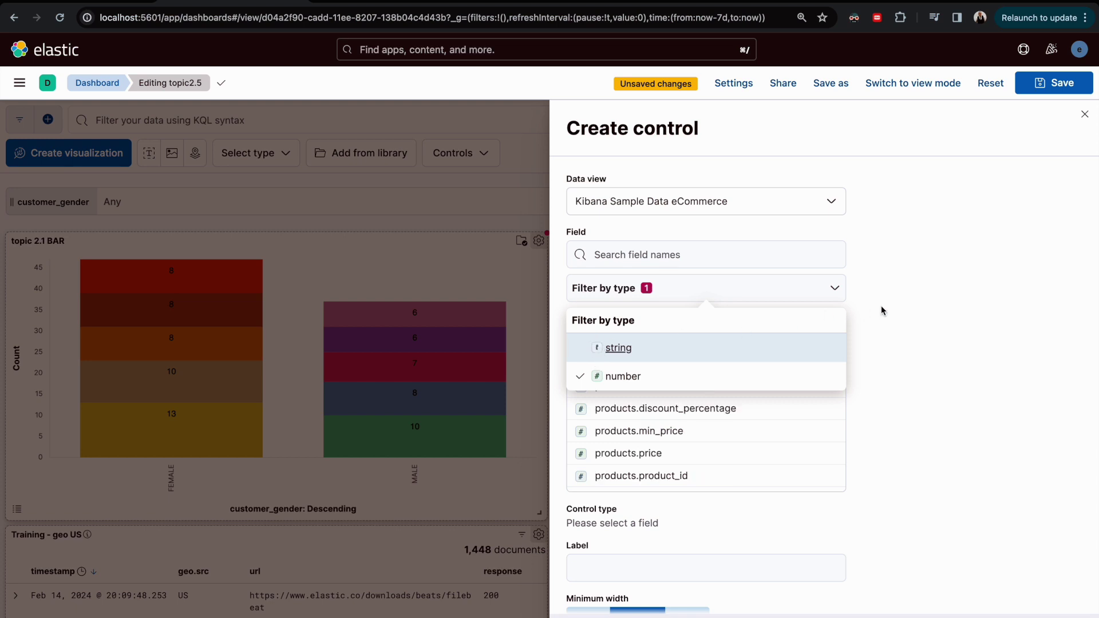
# Step: Choose products.price as the range slider's field, label the control Price and add it to the dashboard
pyautogui.click(648, 461)
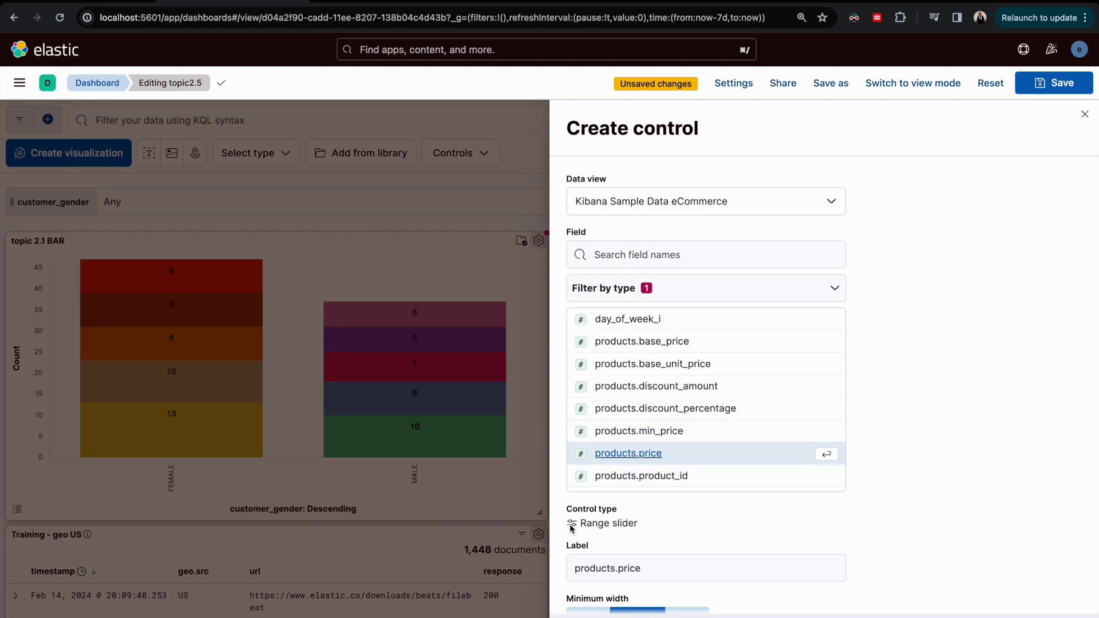
pyautogui.scroll(-2, 630, 525)
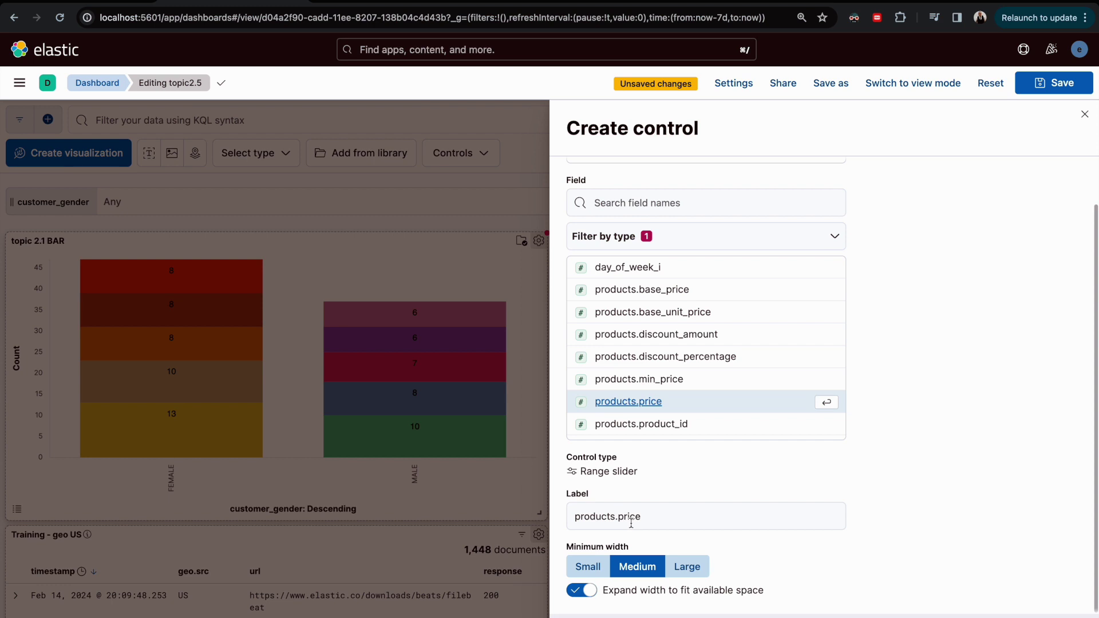
pyautogui.click(621, 517)
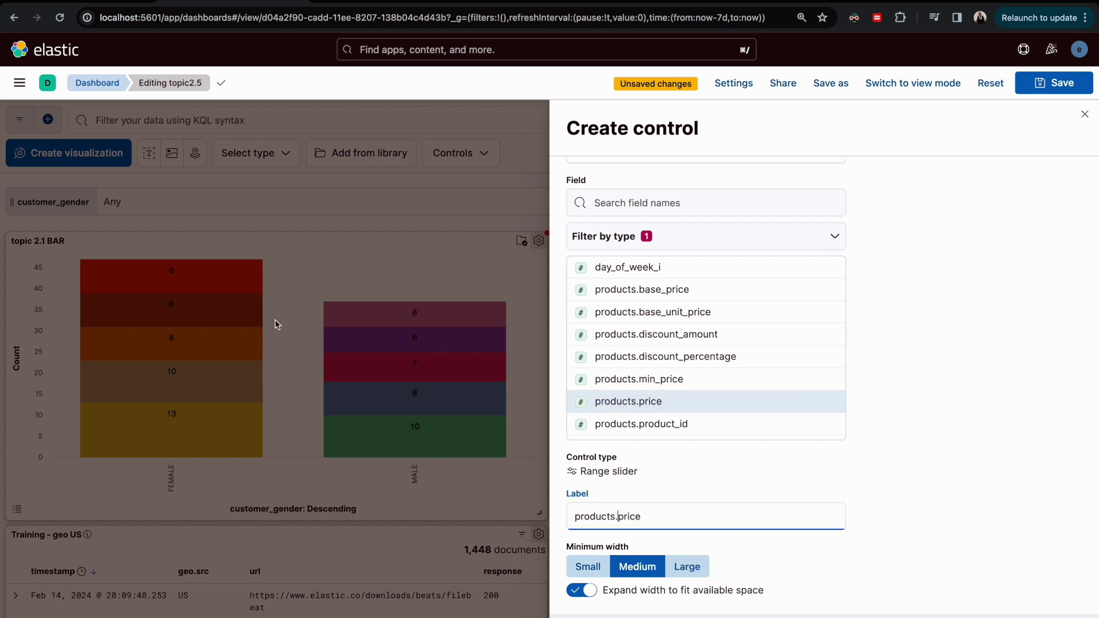
pyautogui.tripleClick(644, 516)
pyautogui.write('P')
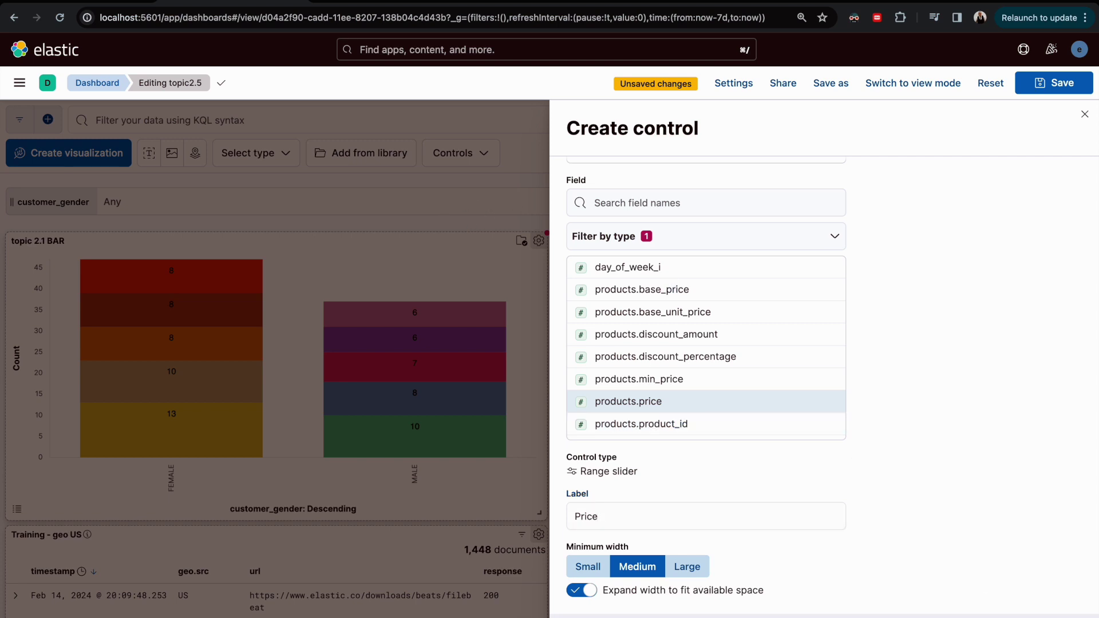
pyautogui.press('Return')
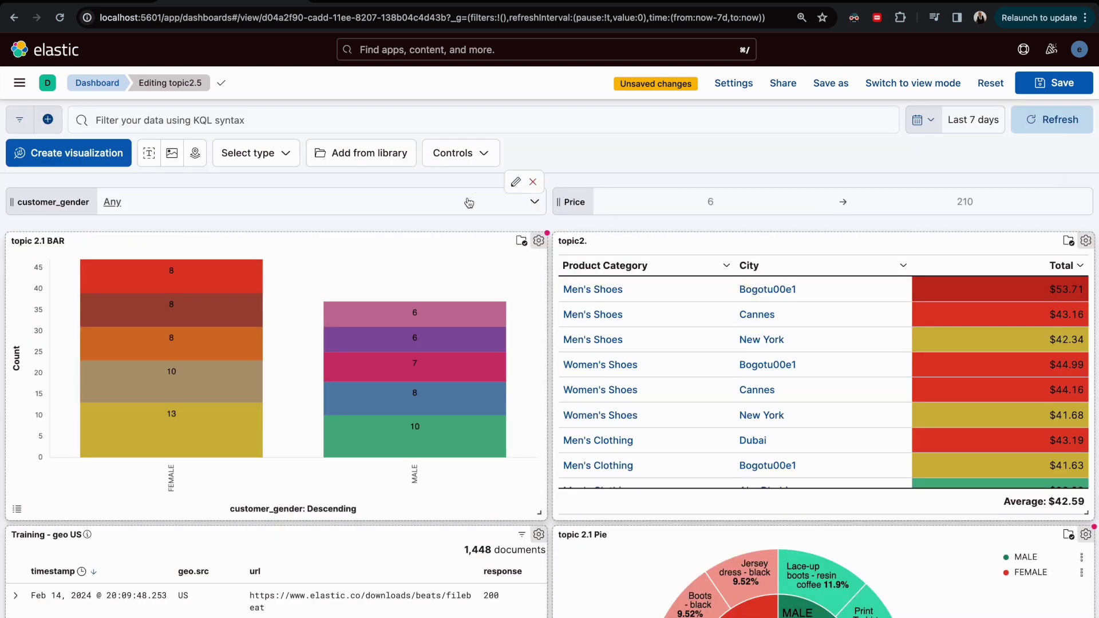
# Step: Relabel the customer_gender control as Gender and save the control
pyautogui.click(515, 182)
pyautogui.scroll(-5, 611, 464)
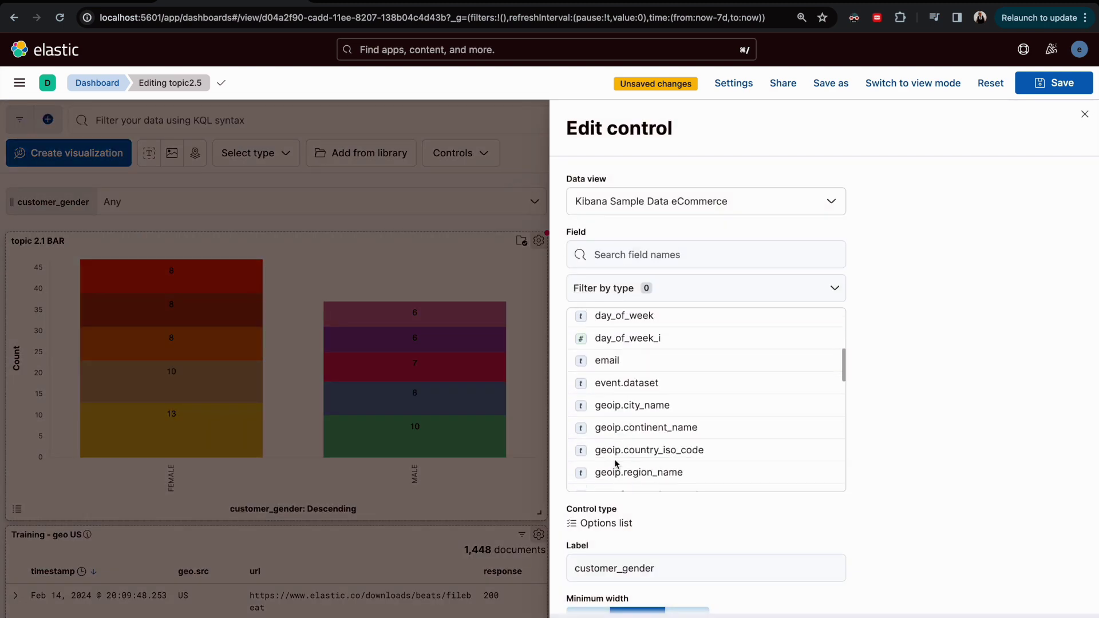
pyautogui.tripleClick(665, 572)
pyautogui.write('Ge')
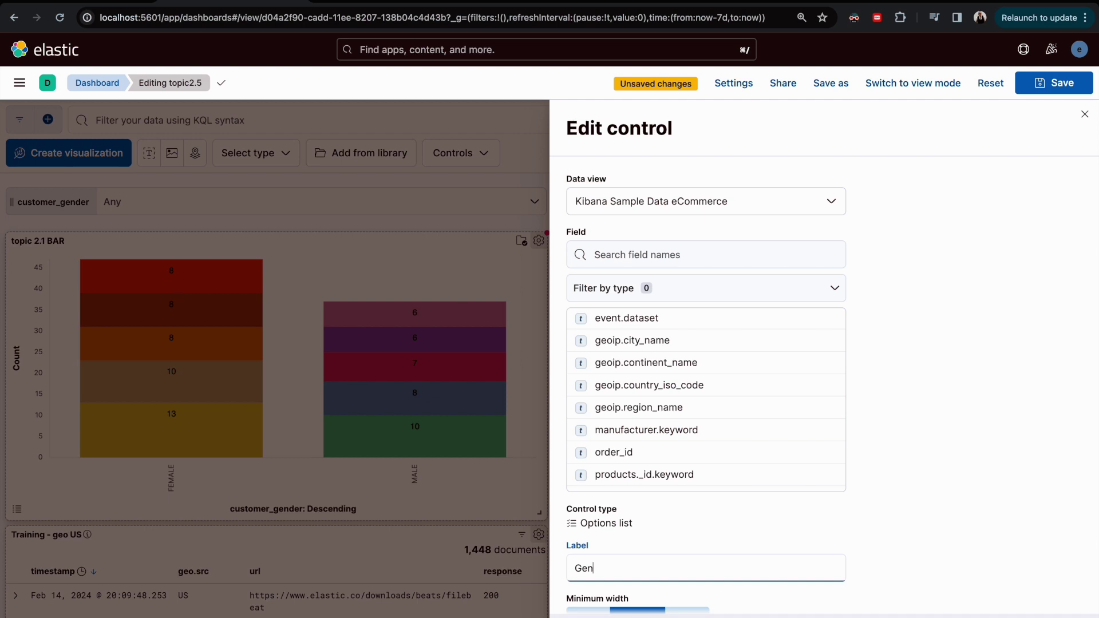
pyautogui.press('Return')
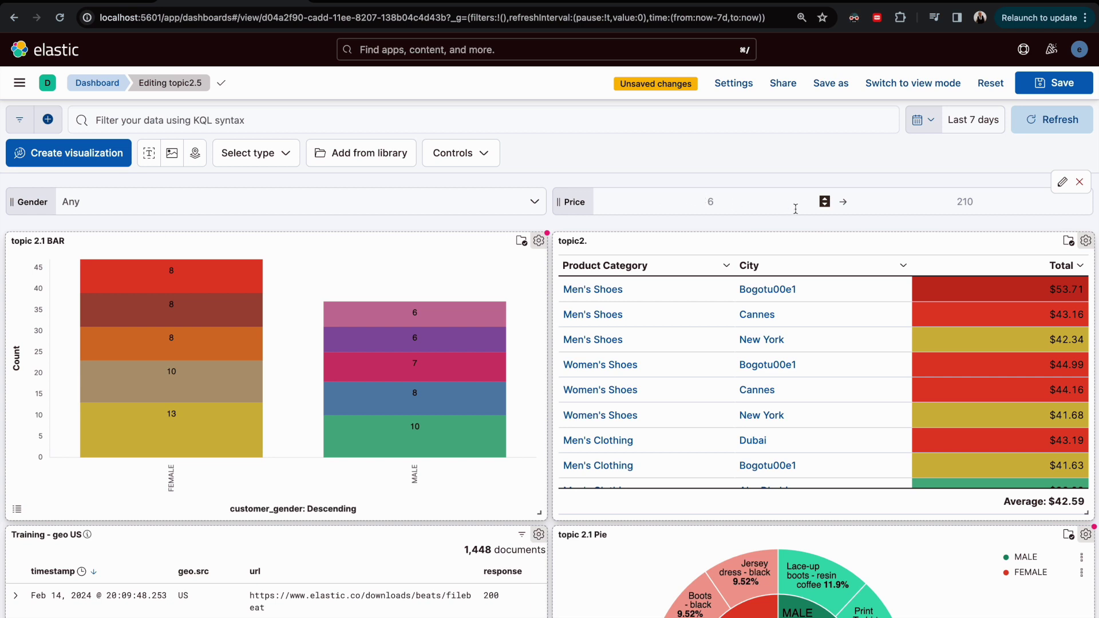
# Step: Narrow the Price control's range to 85–143 with its slider handles
pyautogui.click(851, 203)
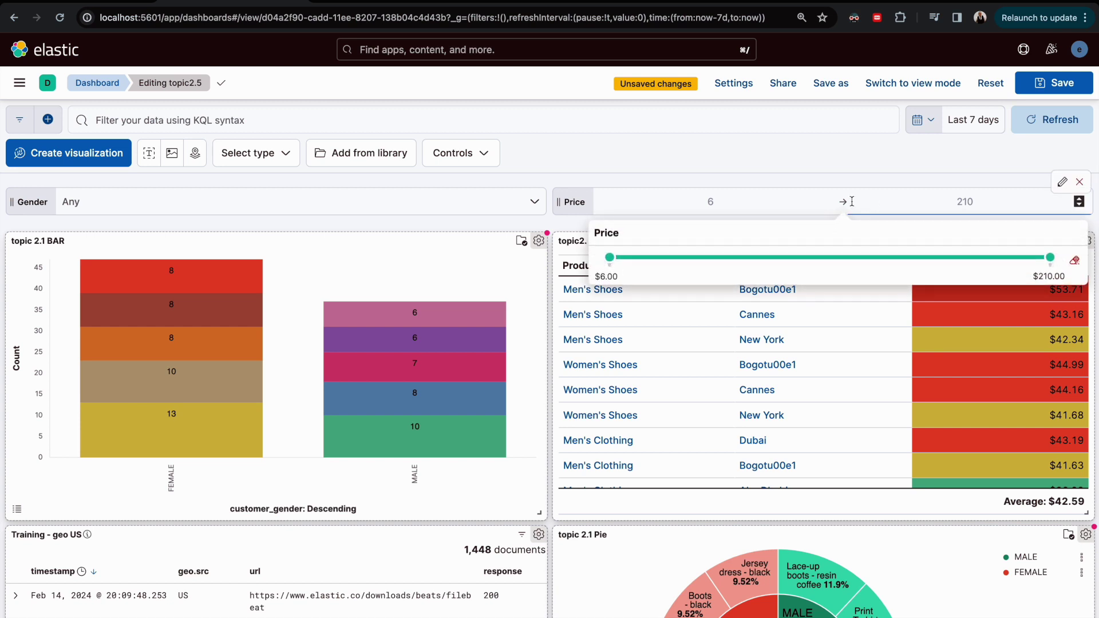
pyautogui.press('Escape')
pyautogui.click(878, 205)
pyautogui.press('Escape')
pyautogui.click(882, 205)
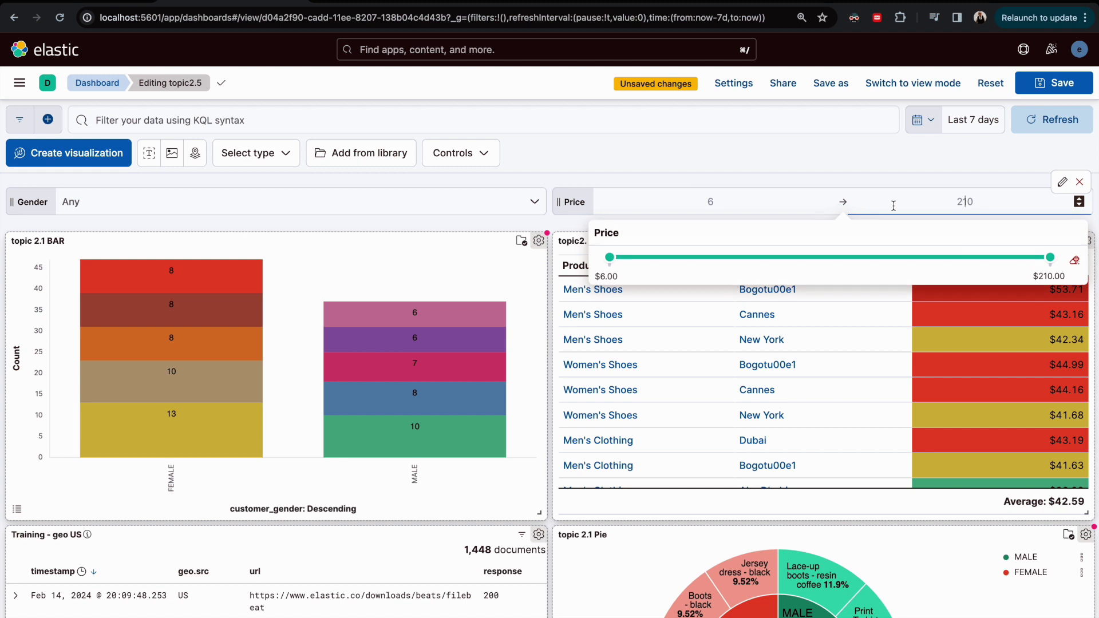
pyautogui.click(1046, 259)
pyautogui.moveTo(1046, 258); pyautogui.dragTo(906, 258)
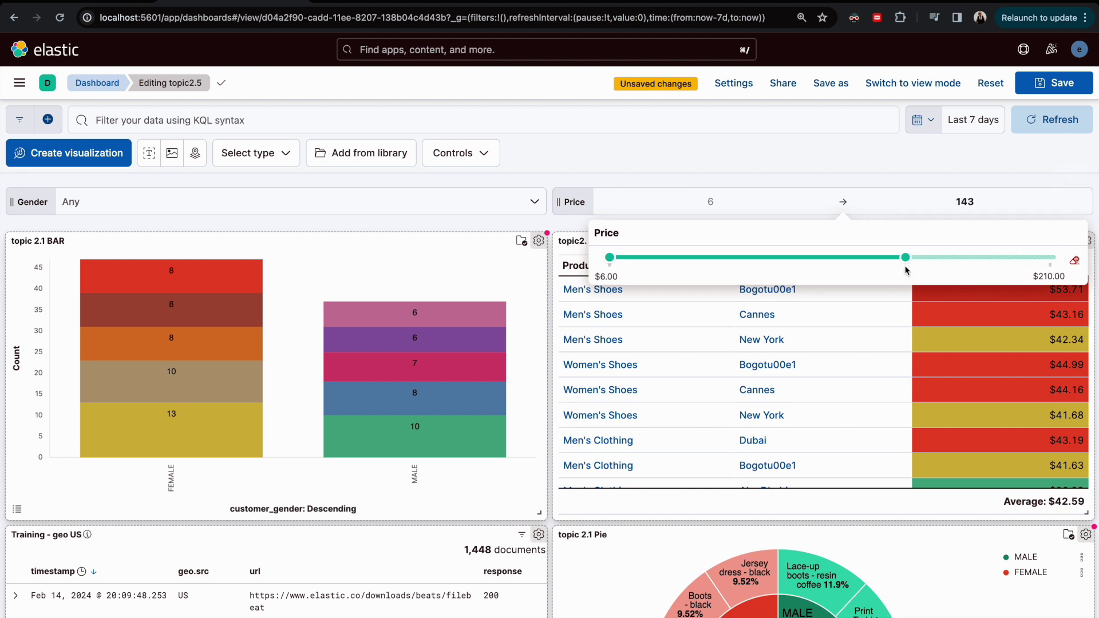
pyautogui.moveTo(610, 257); pyautogui.dragTo(782, 261)
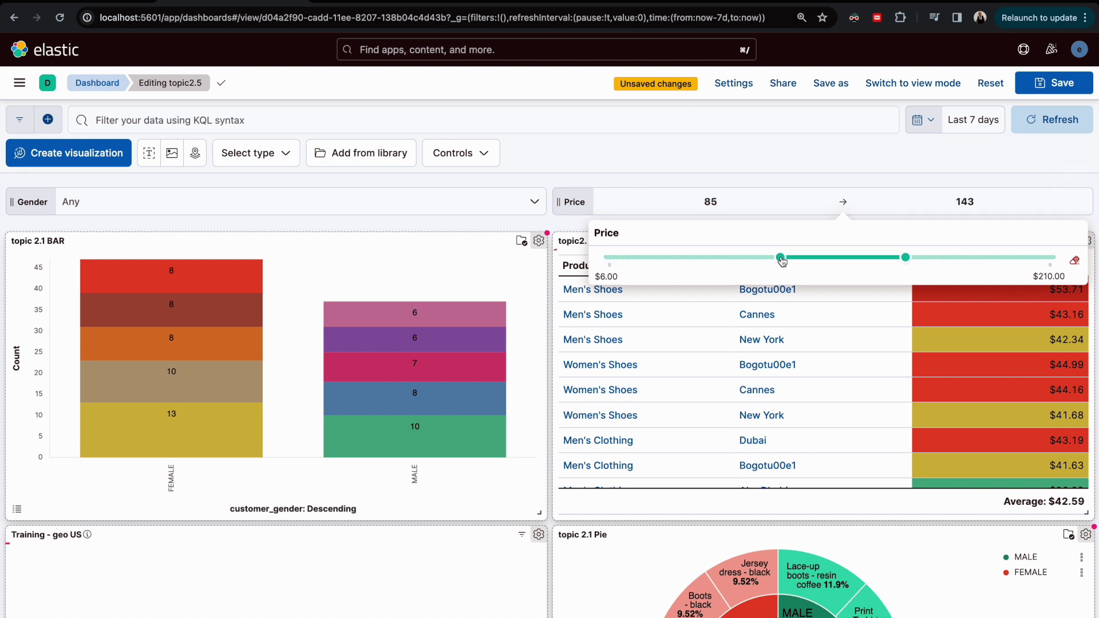
# Step: Adjust the Price slider's range to 61–111 and close the slider
pyautogui.moveTo(906, 257); pyautogui.dragTo(837, 258)
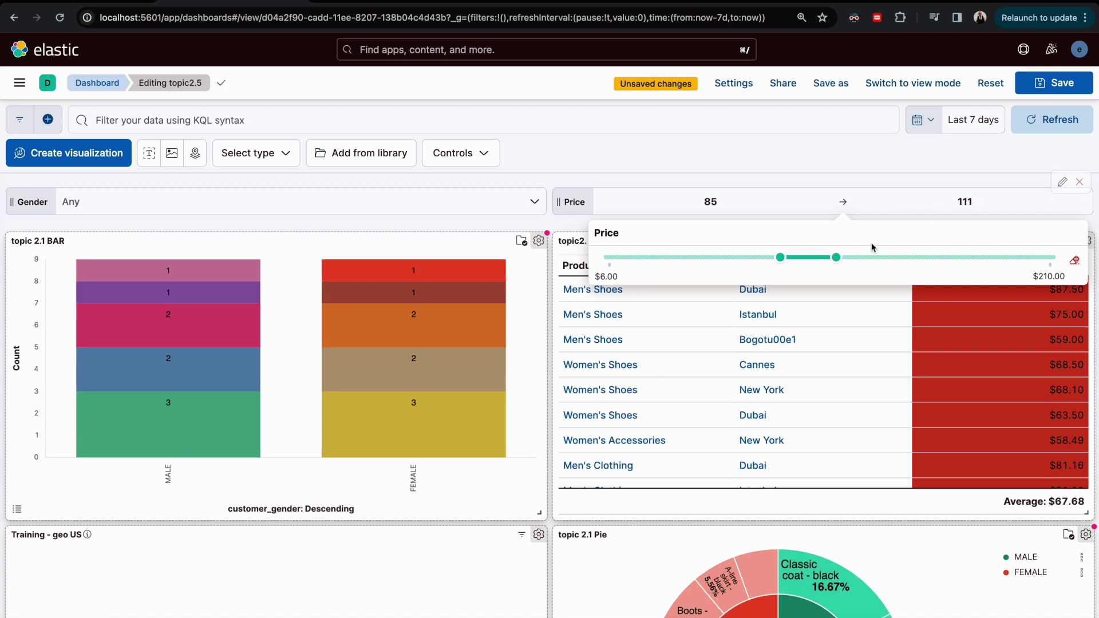
pyautogui.moveTo(782, 258); pyautogui.dragTo(729, 259)
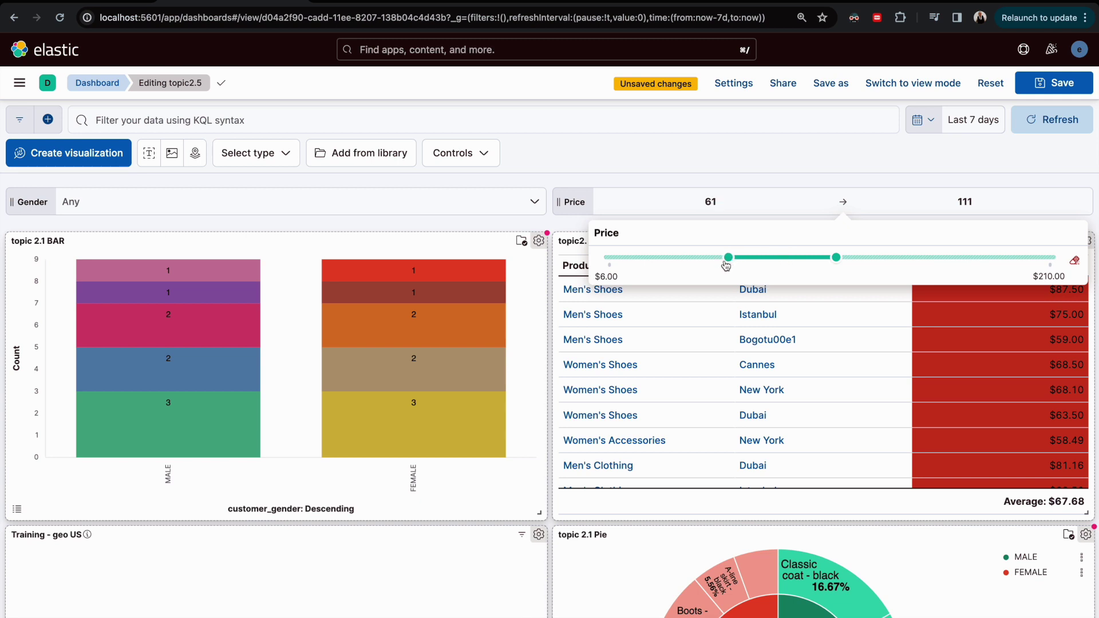
pyautogui.click(713, 138)
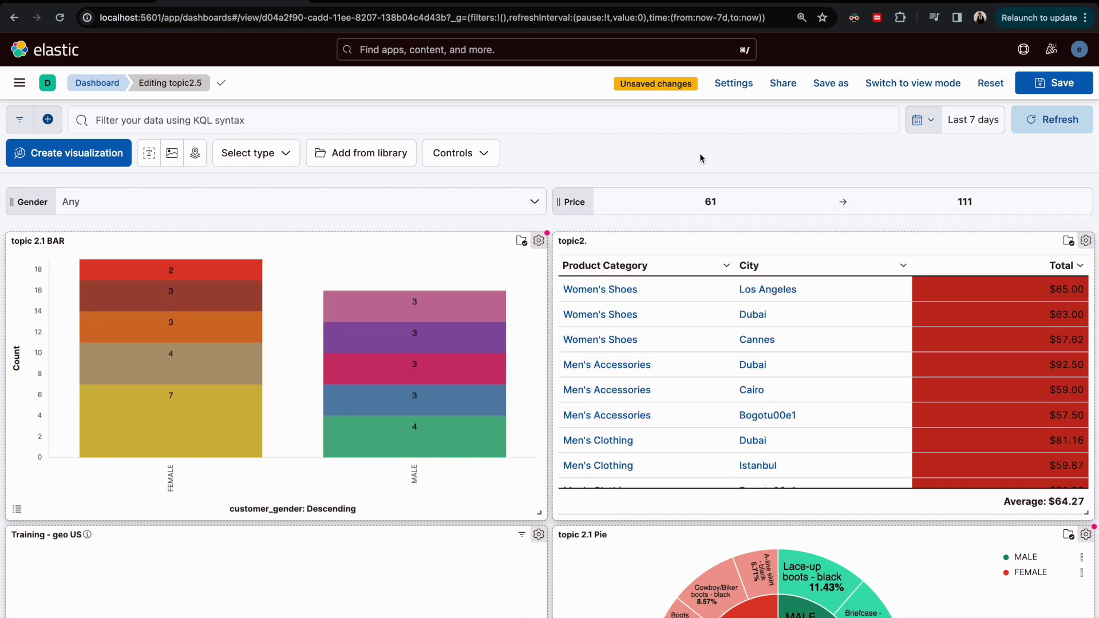
# Step: Enter 50 as the Price control's minimum and 100 as its maximum
pyautogui.click(757, 203)
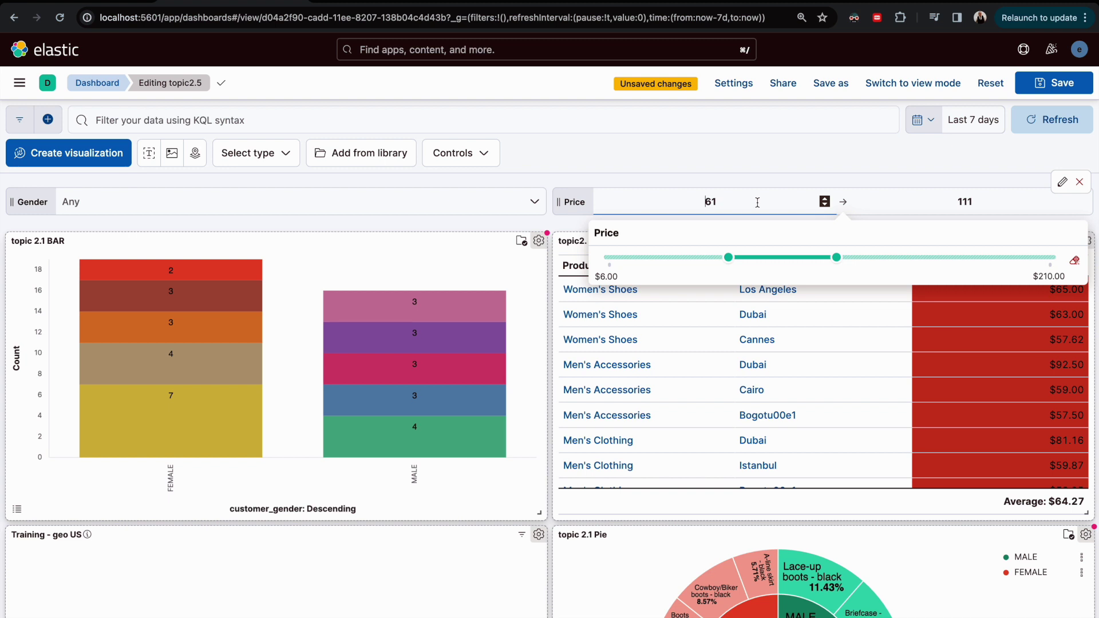
pyautogui.click(748, 205)
pyautogui.press('BackSpace')
pyautogui.press('BackSpace')
pyautogui.write('50')
pyautogui.press('Tab')
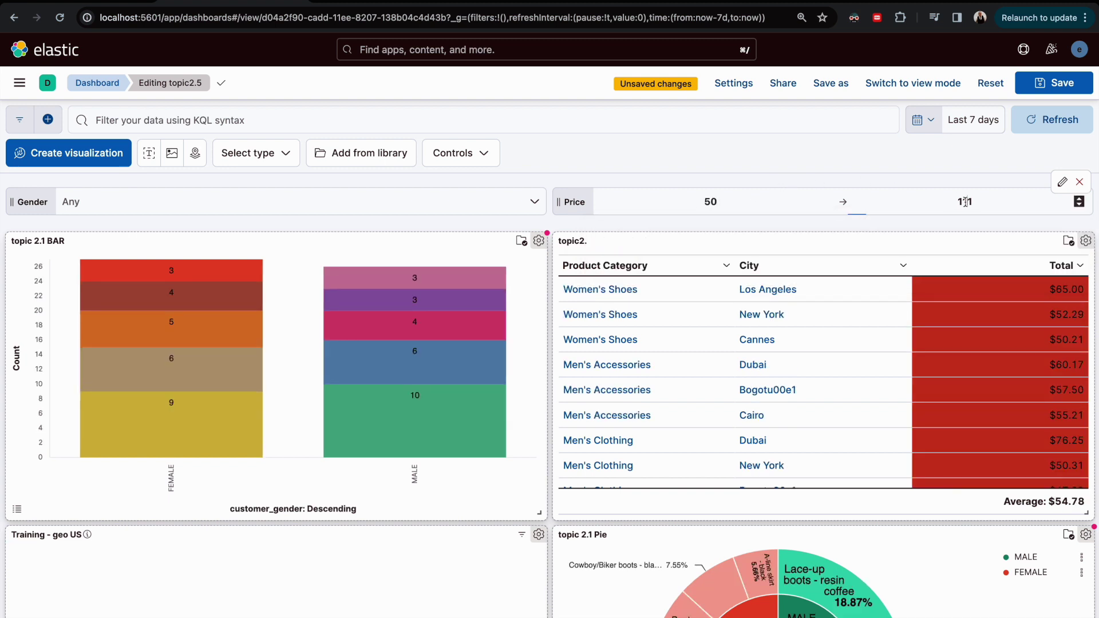
pyautogui.press('BackSpace')
pyautogui.press('BackSpace')
pyautogui.write('00')
# Step: Increment the Price minimum stepwise to 55 and decrement the maximum to 94
pyautogui.click(825, 201)
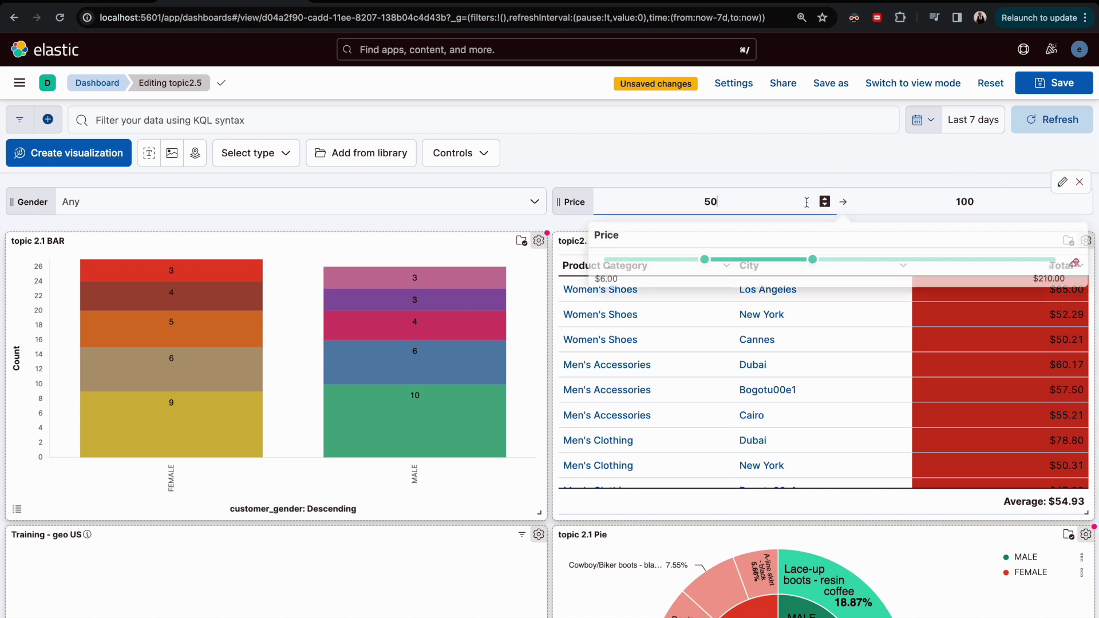
pyautogui.click(825, 199)
pyautogui.click(826, 200)
pyautogui.click(826, 200)
pyautogui.click(826, 200)
pyautogui.click(826, 201)
pyautogui.click(1079, 205)
pyautogui.click(1079, 205)
pyautogui.click(1080, 205)
pyautogui.click(1079, 204)
pyautogui.click(1079, 205)
pyautogui.click(1080, 204)
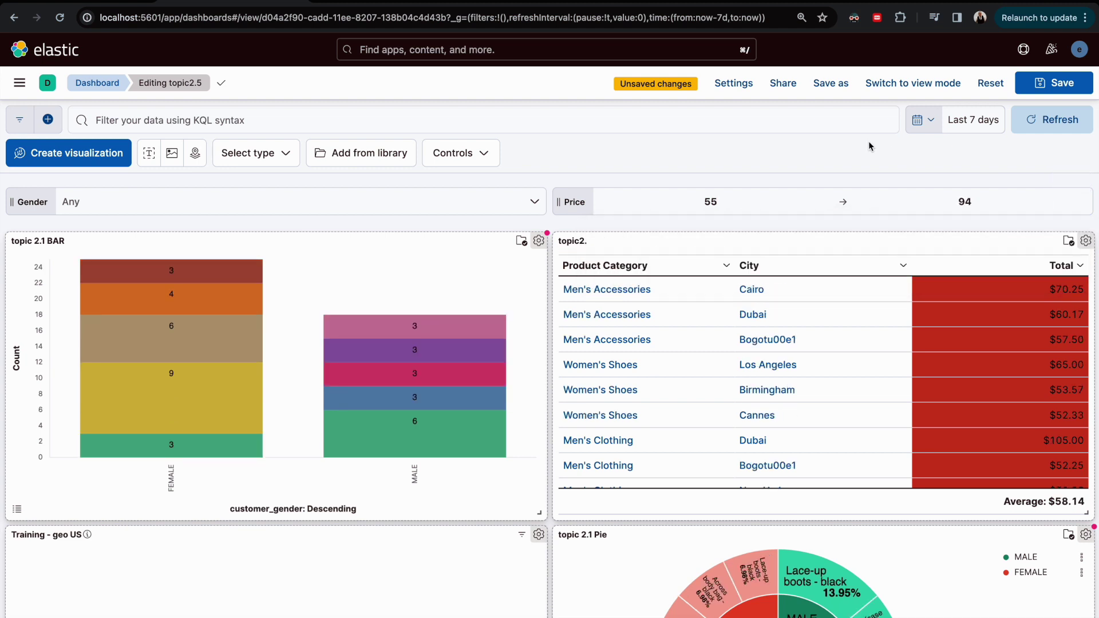
# Step: Examine the available control types and the time picker's relative dates and commonly used ranges
pyautogui.click(466, 166)
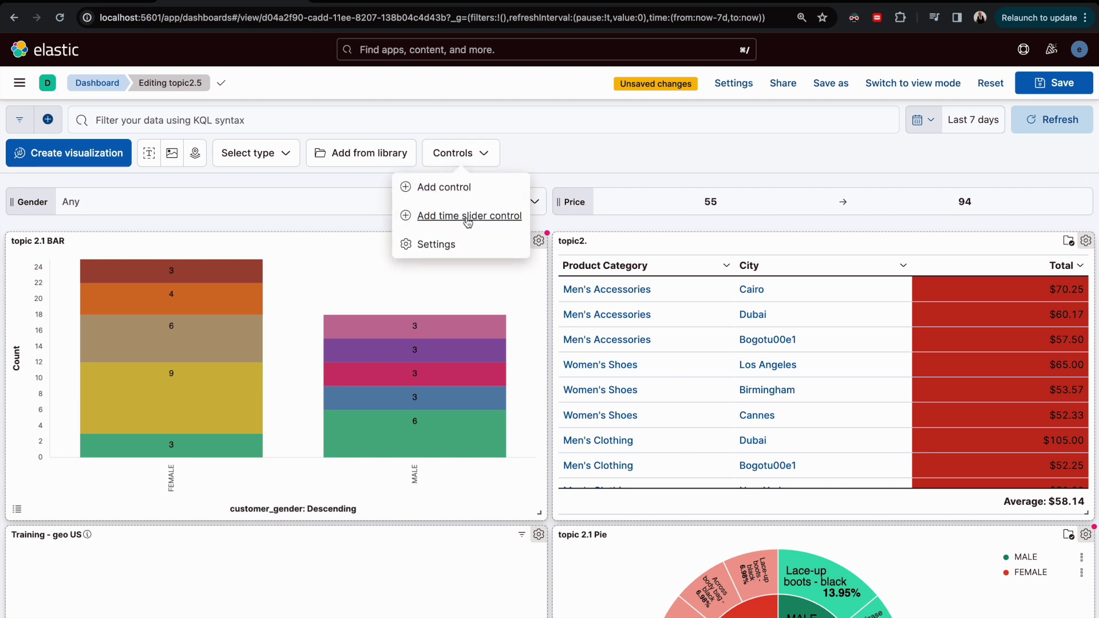
pyautogui.click(734, 147)
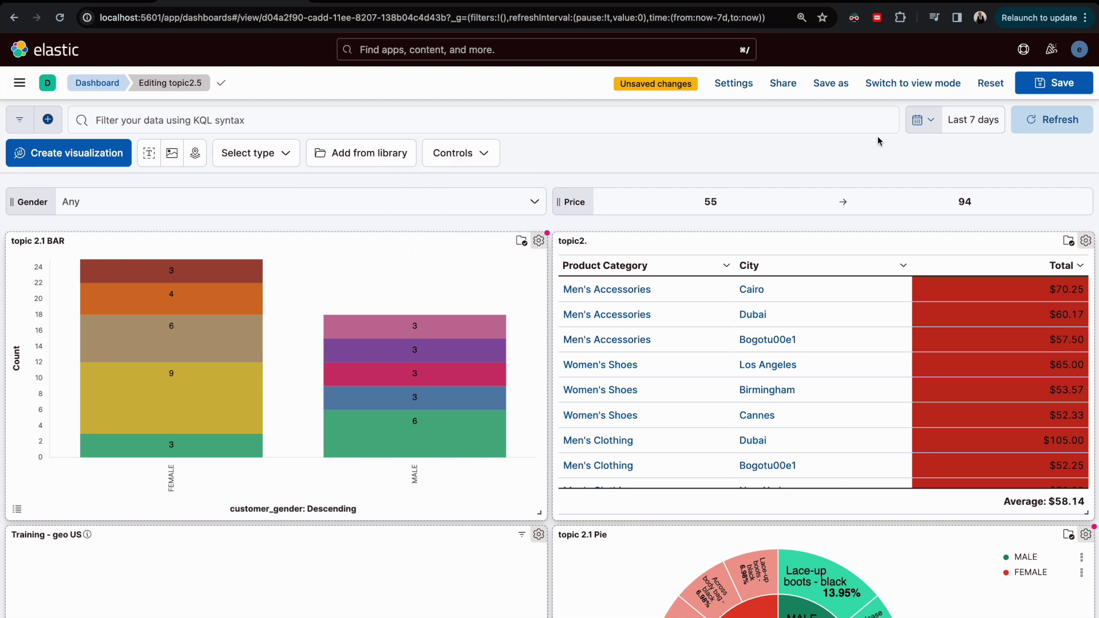
pyautogui.click(971, 124)
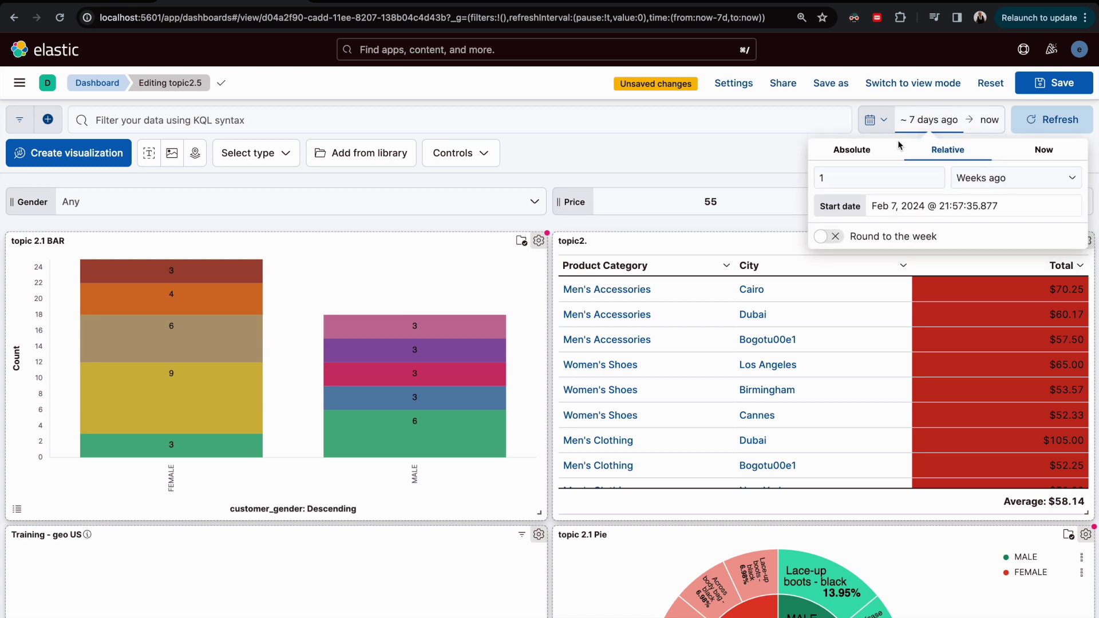
pyautogui.click(917, 118)
pyautogui.click(989, 121)
pyautogui.click(896, 121)
pyautogui.click(888, 121)
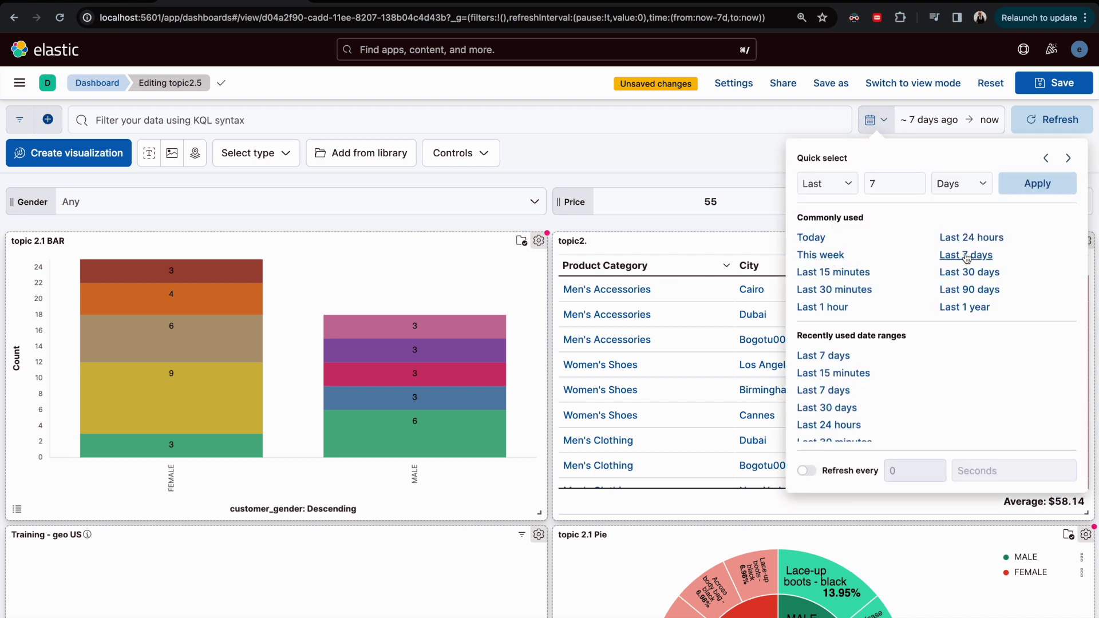
pyautogui.click(753, 162)
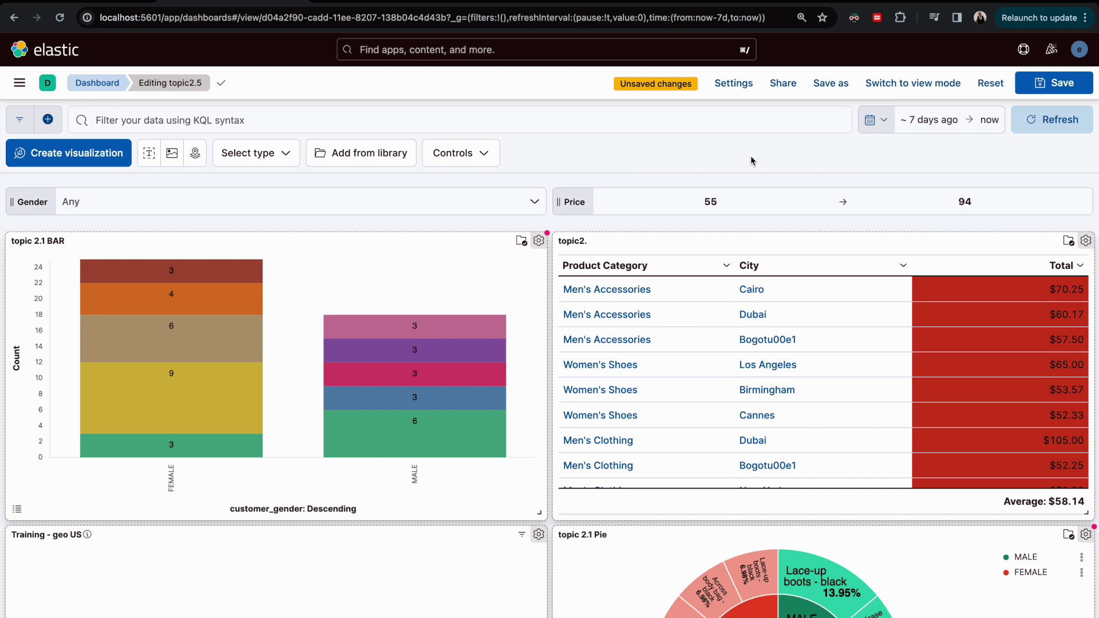
# Step: Add a time slider control to the dashboard and step its window to Feb 9, 2024, 07:00–19:00
pyautogui.click(483, 152)
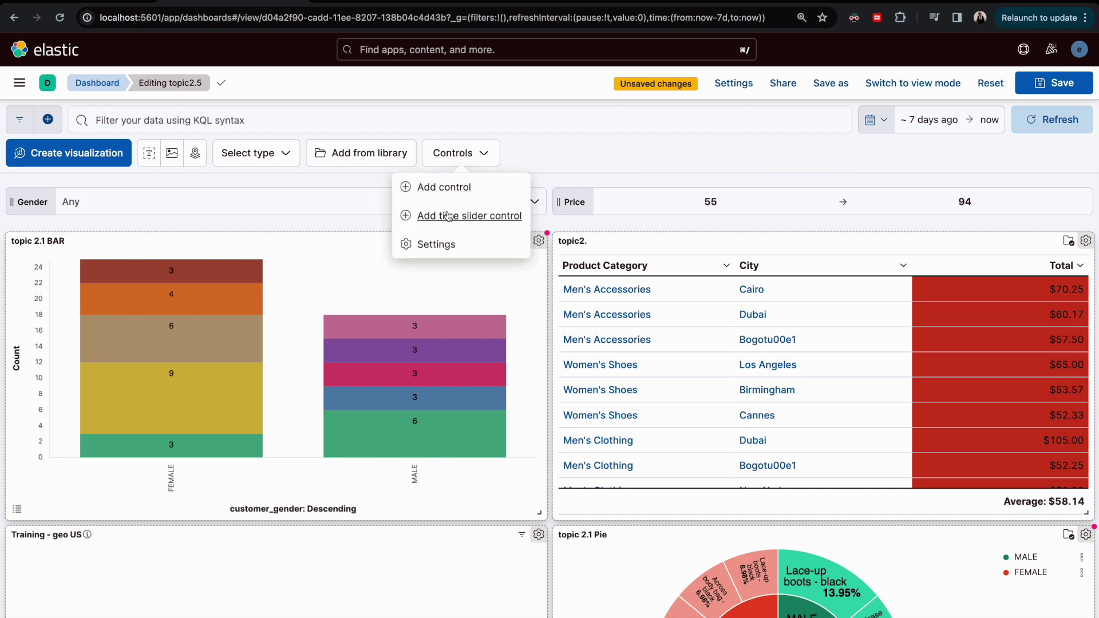
pyautogui.click(471, 222)
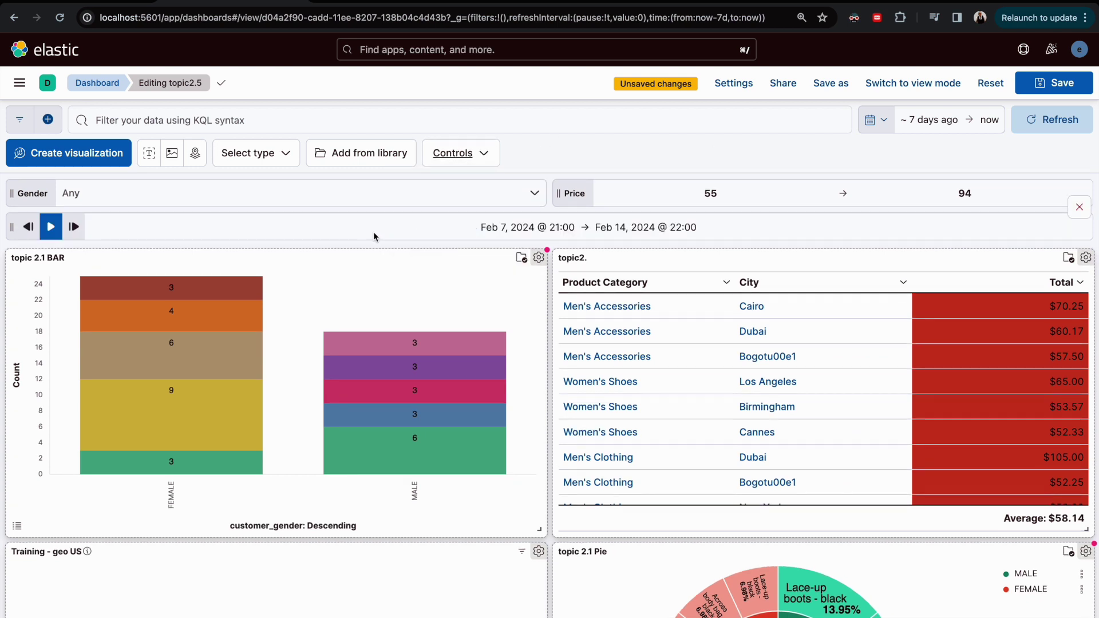
pyautogui.click(75, 228)
pyautogui.click(75, 228)
pyautogui.click(75, 228)
pyautogui.click(29, 228)
pyautogui.click(28, 227)
pyautogui.click(28, 228)
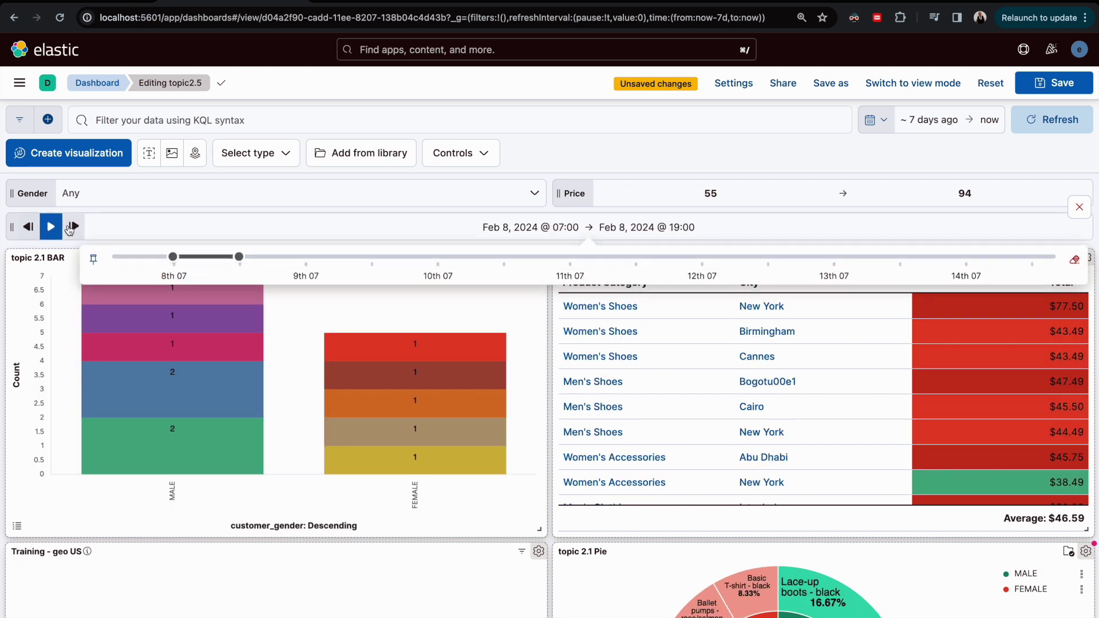
pyautogui.click(69, 228)
pyautogui.click(70, 228)
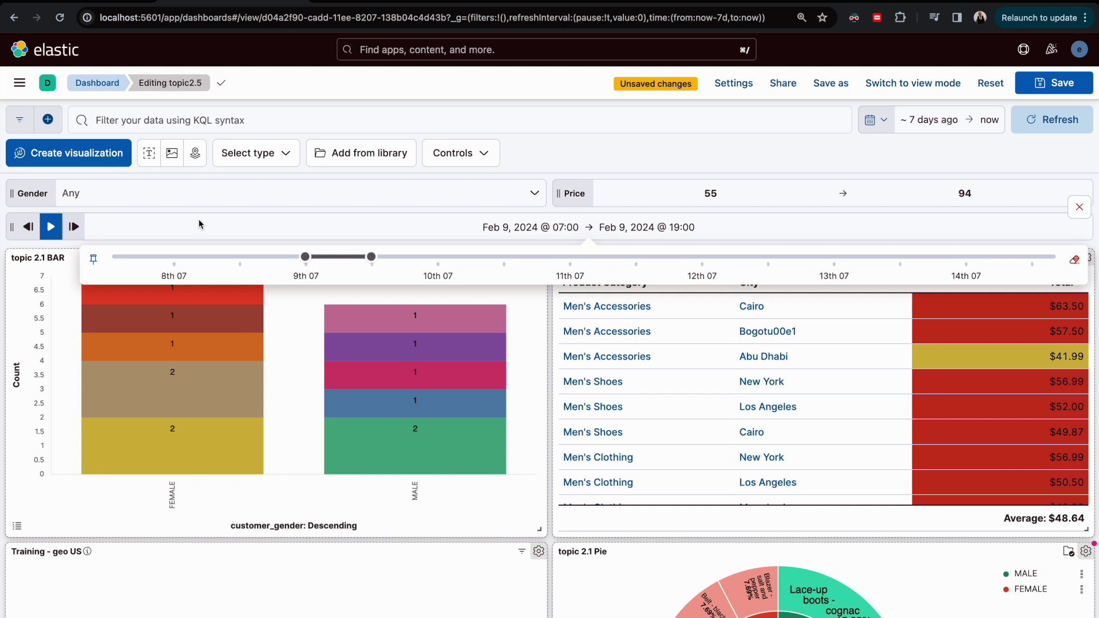
pyautogui.click(579, 158)
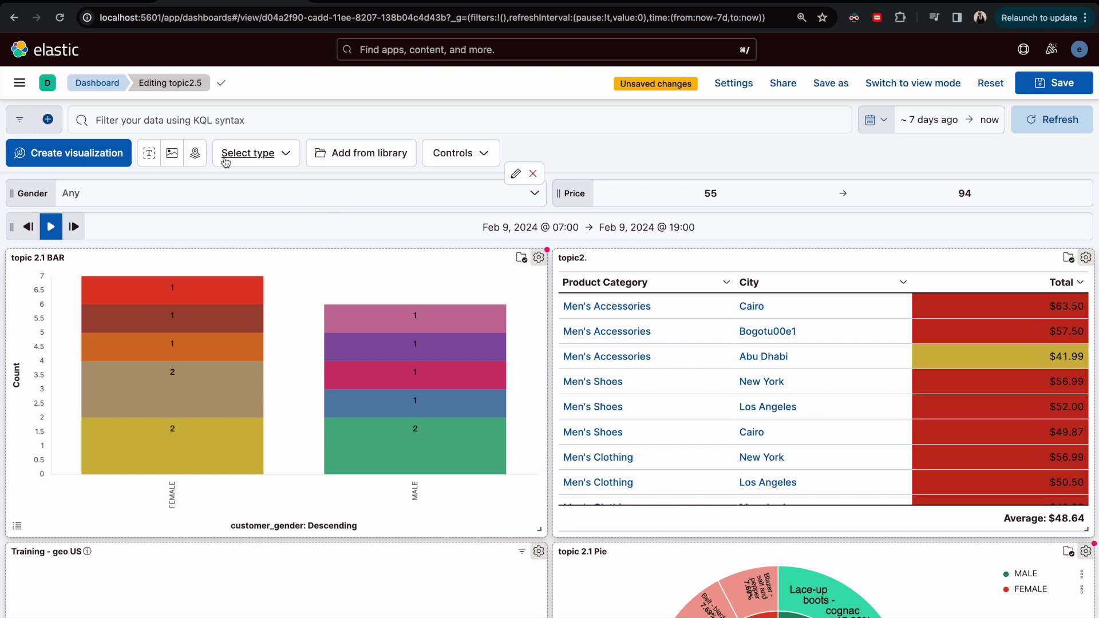
# Step: Start a new Markdown text panel for the dashboard
pyautogui.click(150, 155)
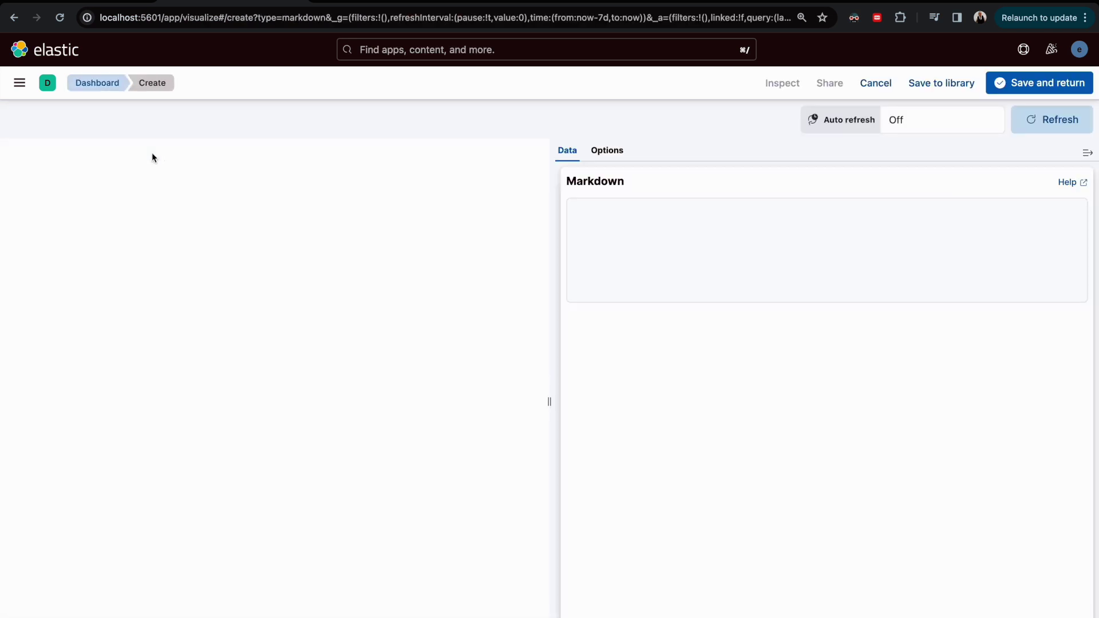
pyautogui.click(624, 236)
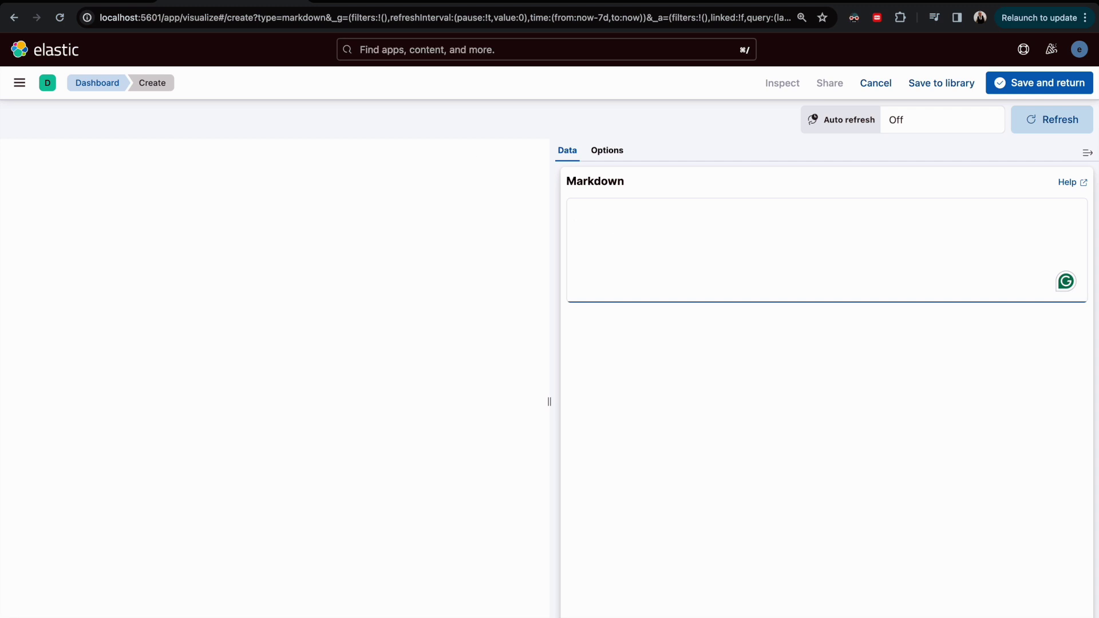
# Step: Open the Dashboards list in a new browser tab and copy the title [eCommerce] Revenue Dashboard
pyautogui.click(20, 84)
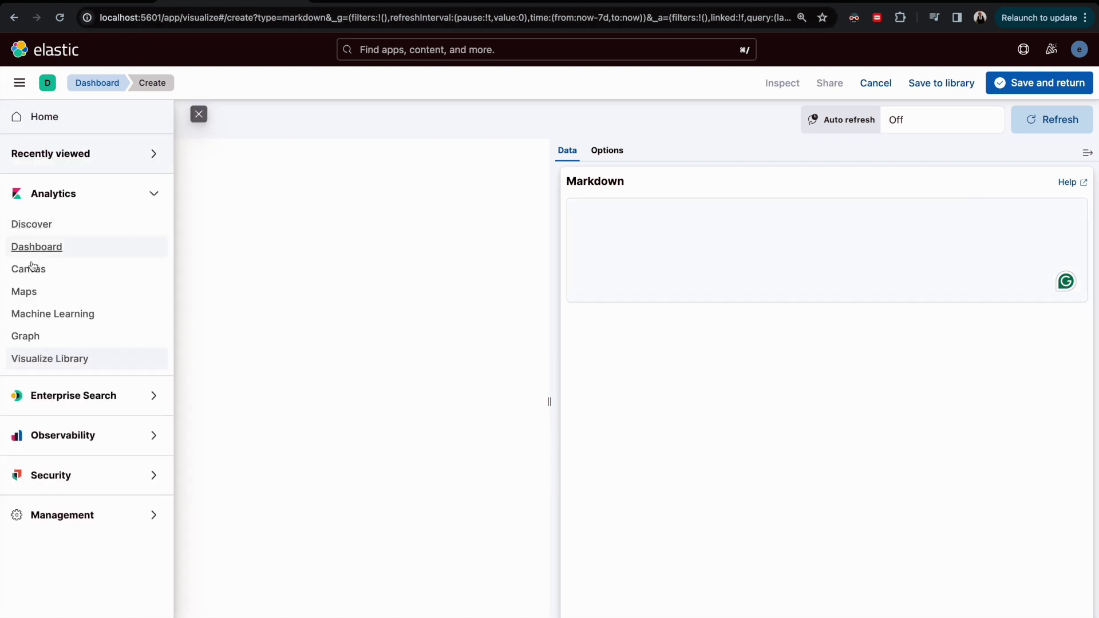
pyautogui.rightClick(38, 251)
pyautogui.click(64, 262)
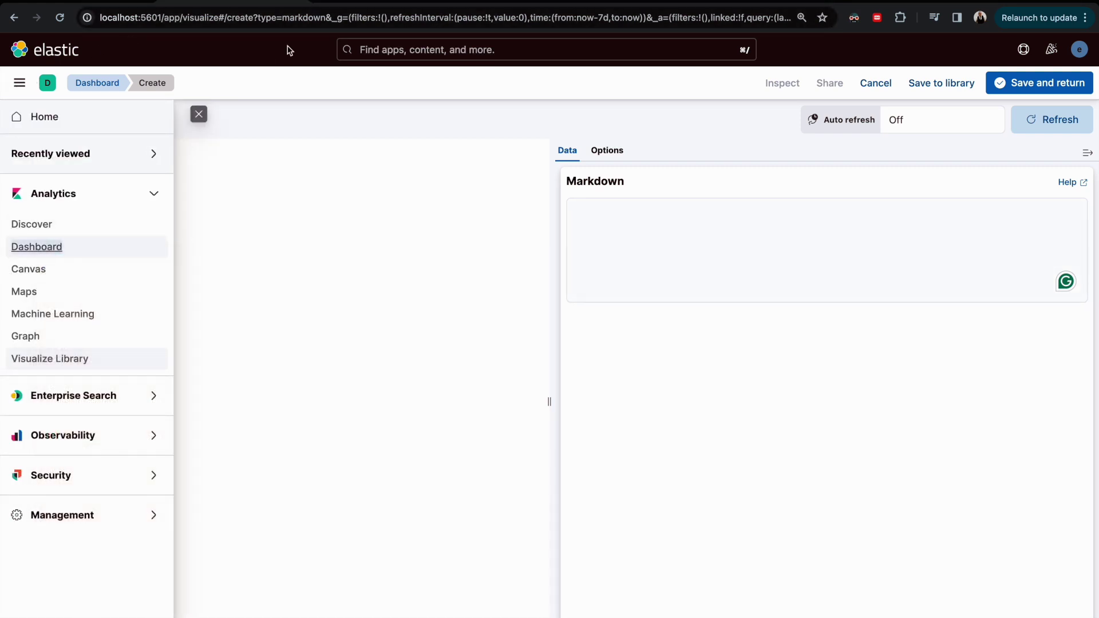
pyautogui.click(320, 4)
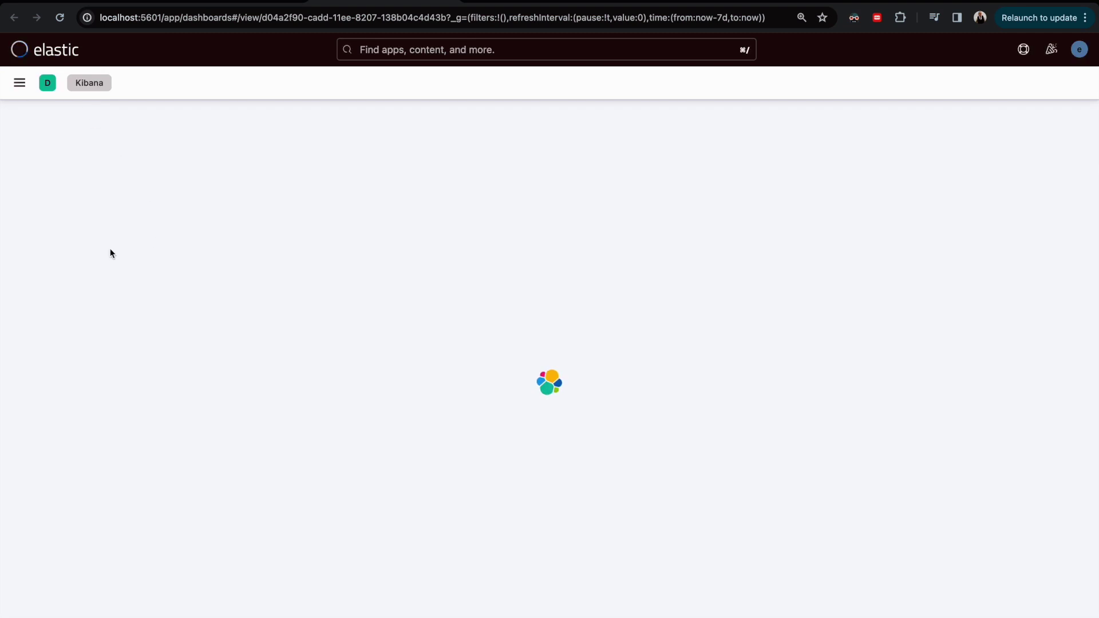
pyautogui.click(93, 84)
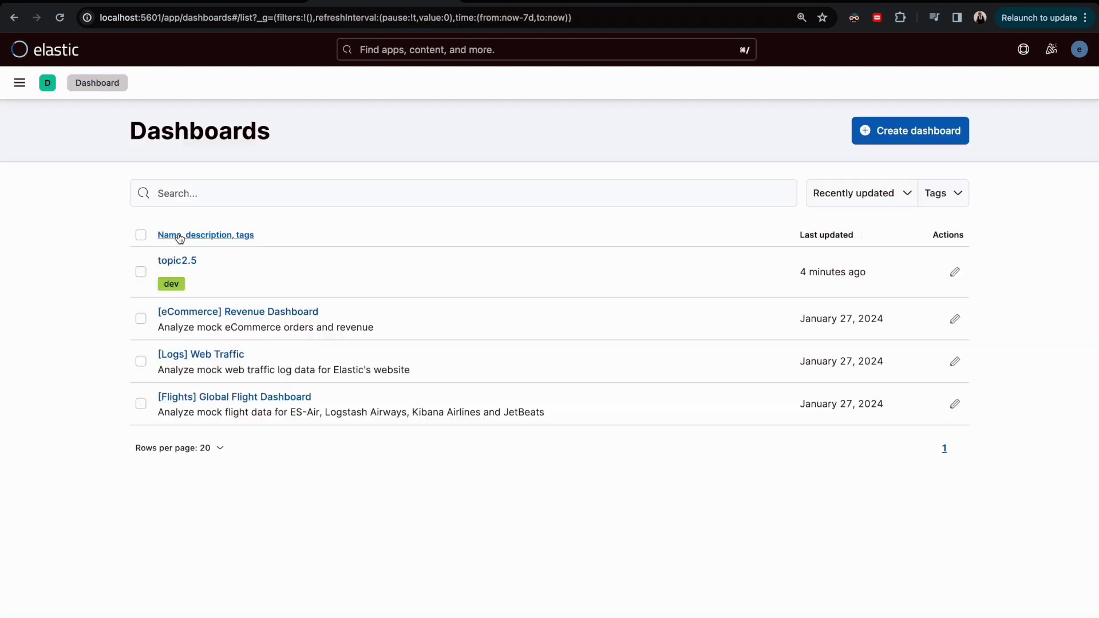
pyautogui.moveTo(348, 314); pyautogui.dragTo(157, 313)
pyautogui.press('super+c')
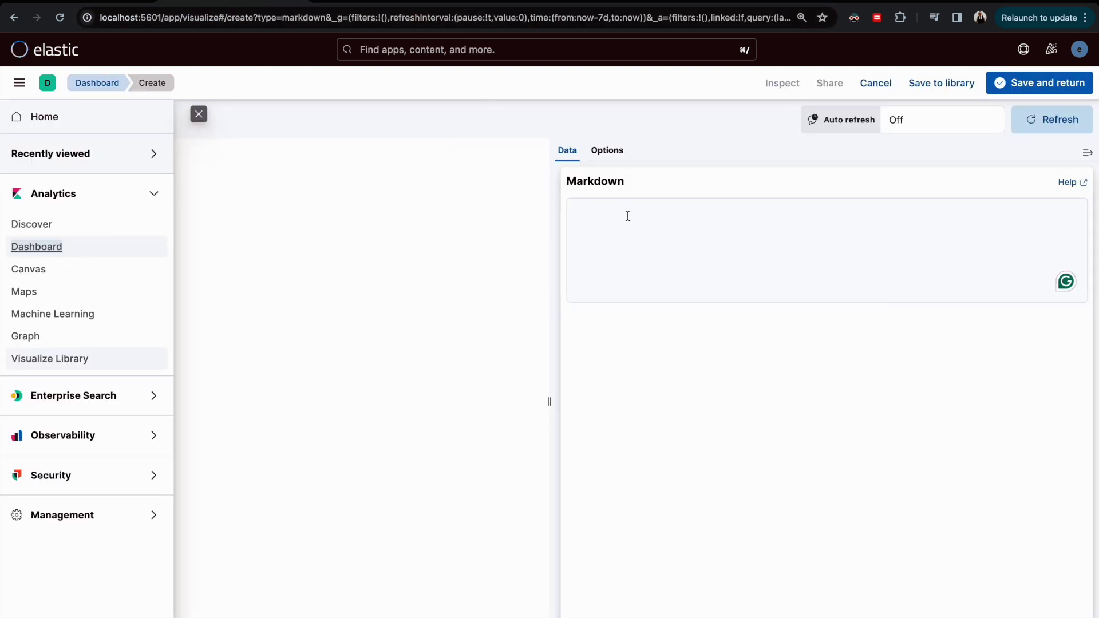
# Step: Enter "Welcome to my dashboard" as the Markdown panel's text
pyautogui.click(628, 217)
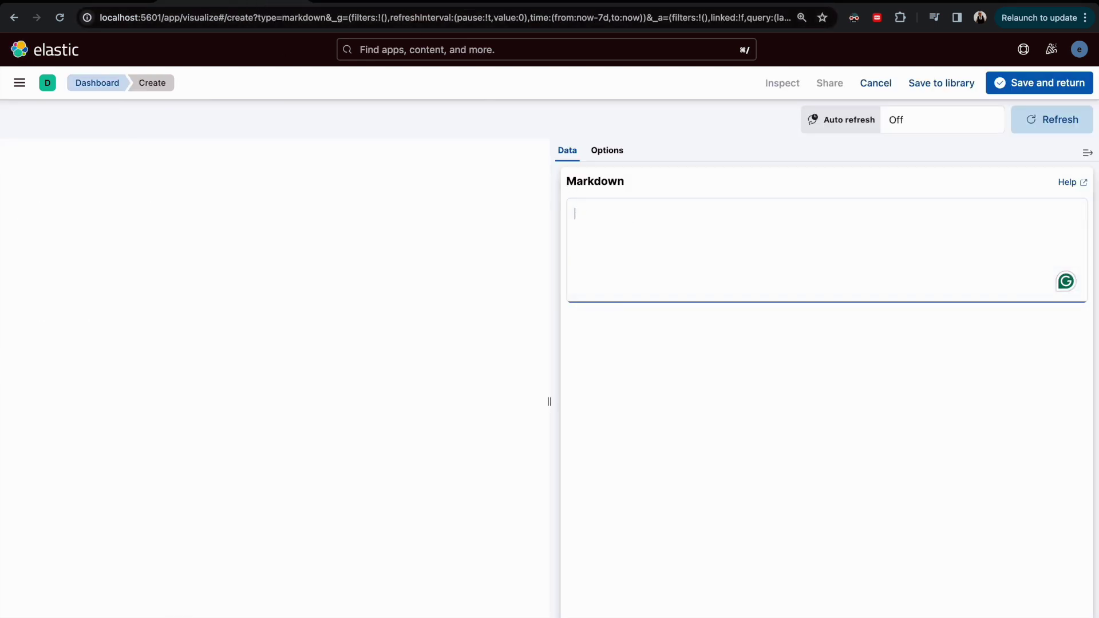
pyautogui.write('Welcome ')
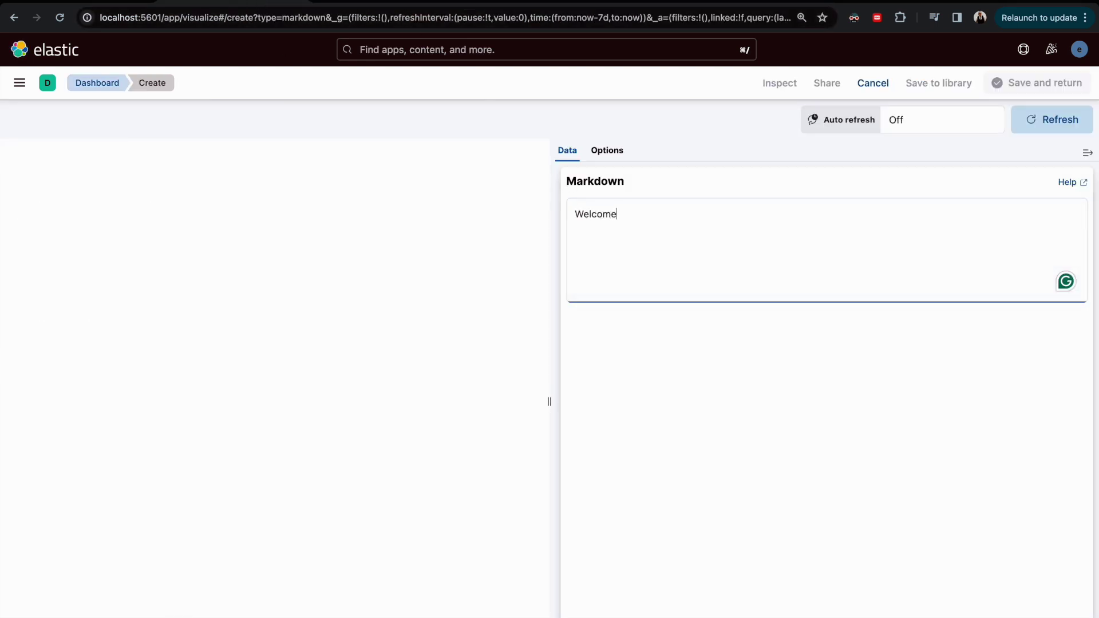
pyautogui.write('to m')
pyautogui.press('super+Up')
pyautogui.write('££')
pyautogui.press('BackSpace')
pyautogui.press('BackSpace')
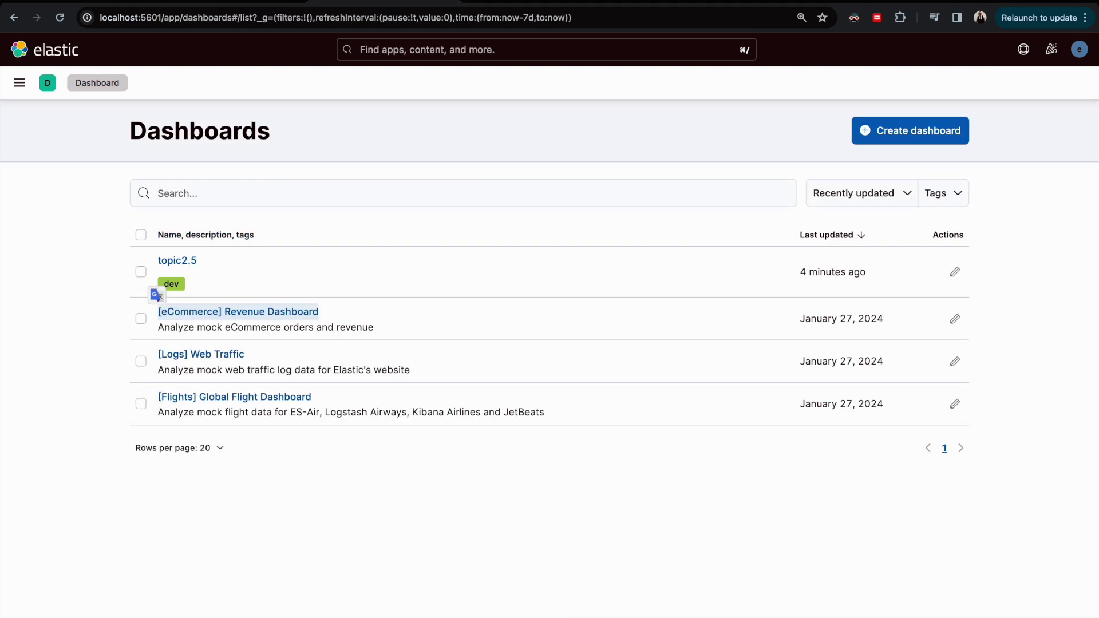
pyautogui.click(237, 0)
pyautogui.click(107, 195)
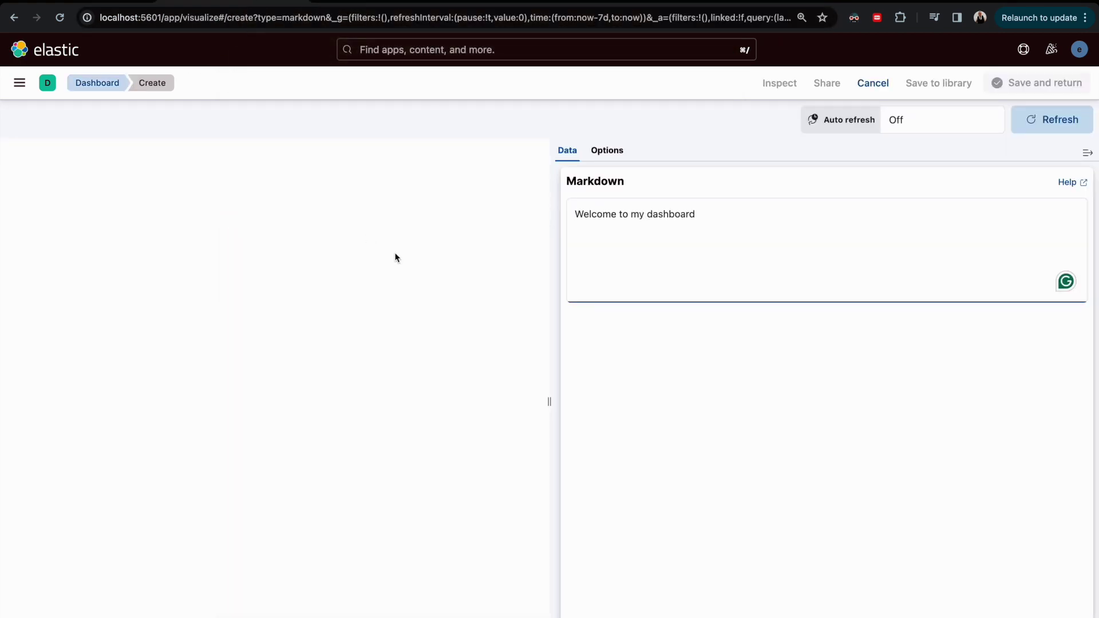
# Step: Format "Welcome to my dashboard" as a level-one Markdown heading and update the preview
pyautogui.write('#')
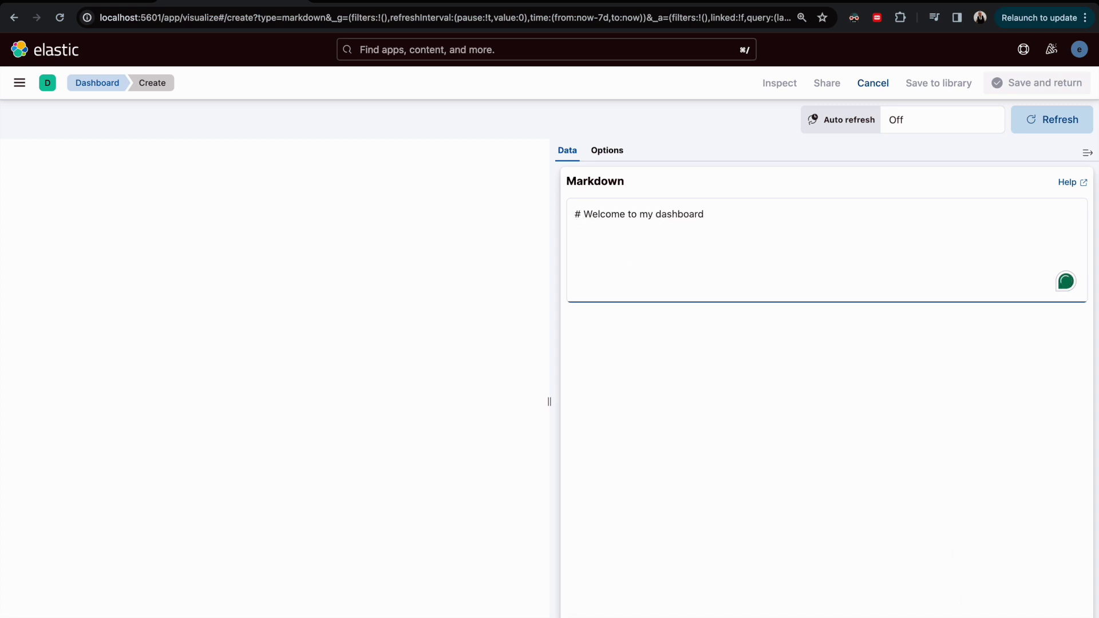
pyautogui.hotkey('ctrl', 'Return')
pyautogui.click(589, 216)
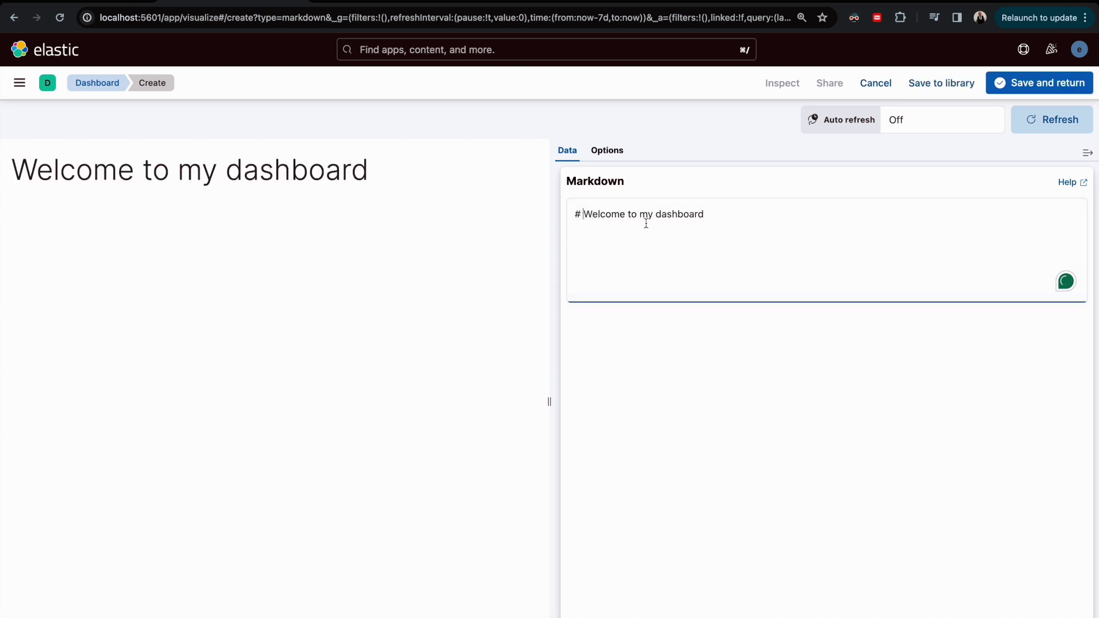
# Step: Add the copied title [eCommerce] Revenue Dashboard on a second line, enclosed in square brackets as Markdown link text
pyautogui.click(724, 213)
pyautogui.press('Return')
pyautogui.press('super+v')
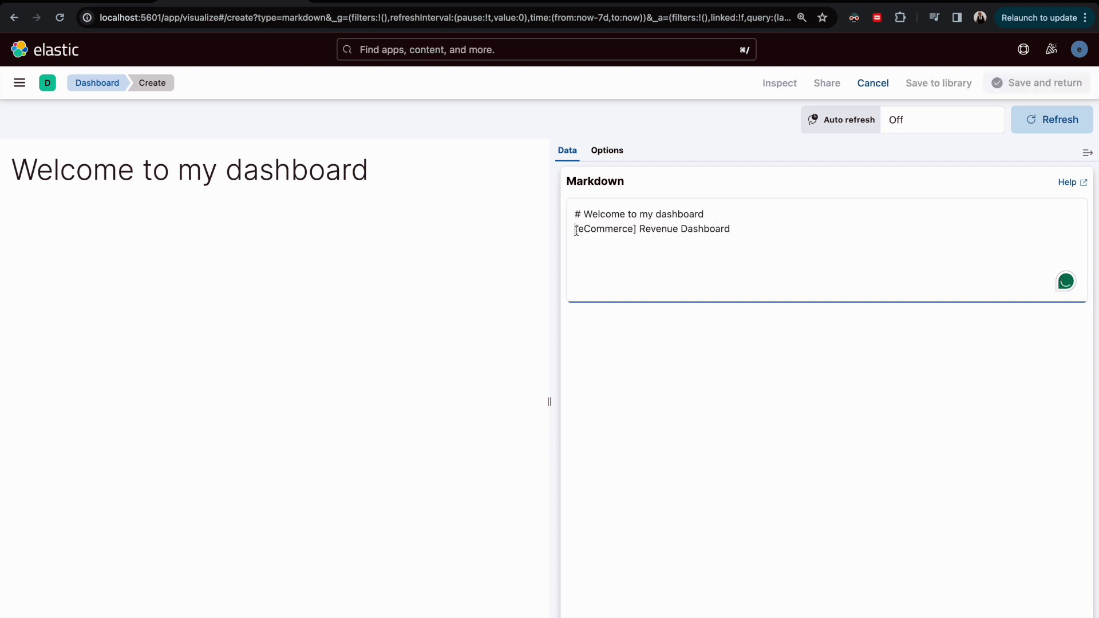
pyautogui.write('[')
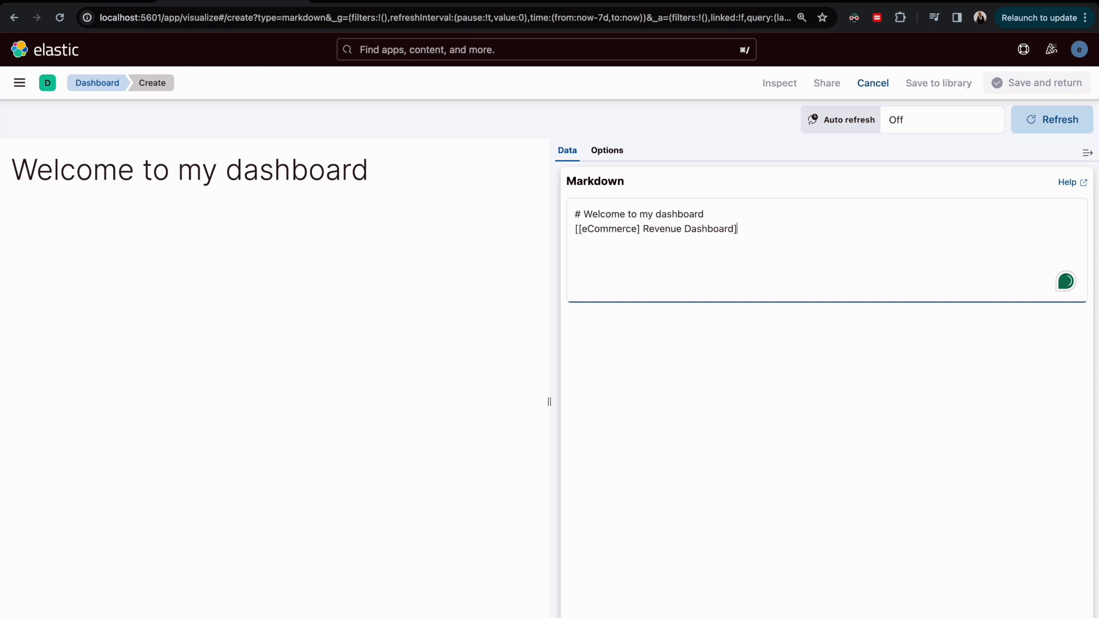
pyautogui.moveTo(641, 230); pyautogui.dragTo(586, 230)
pyautogui.click(743, 237)
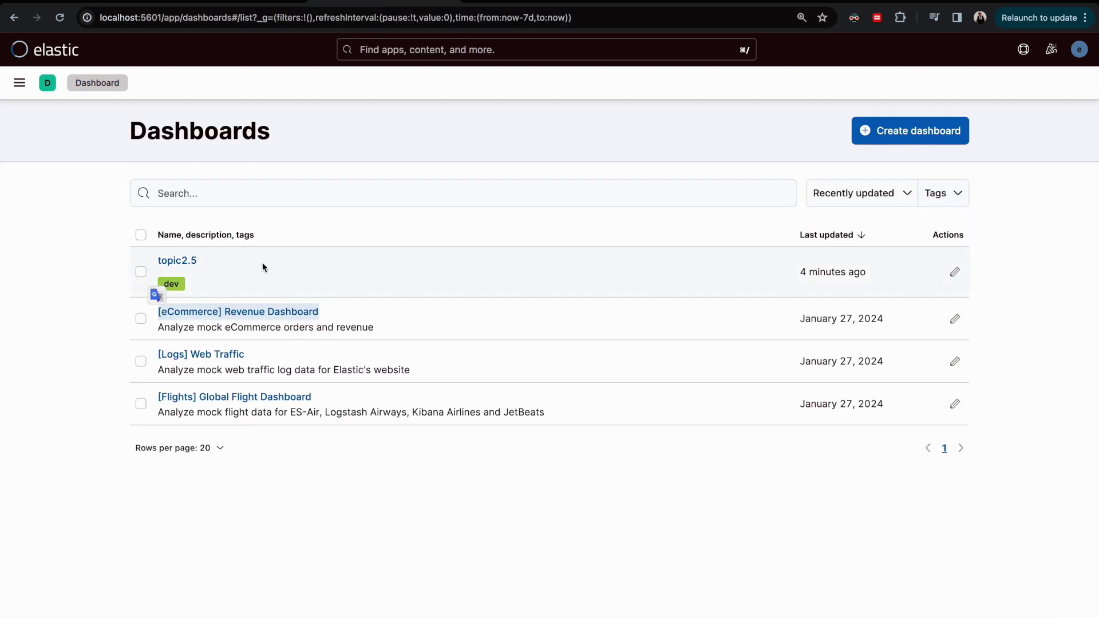
# Step: Open the [eCommerce] Revenue Dashboard from the dashboards list and copy its snapshot share link
pyautogui.click(260, 310)
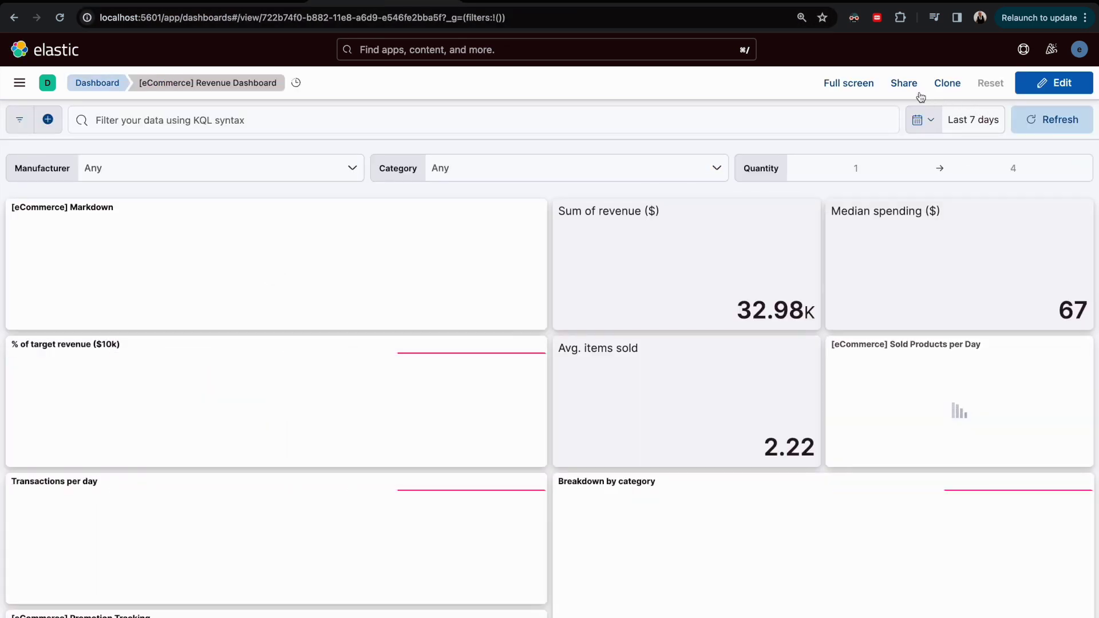
pyautogui.click(905, 83)
pyautogui.click(929, 178)
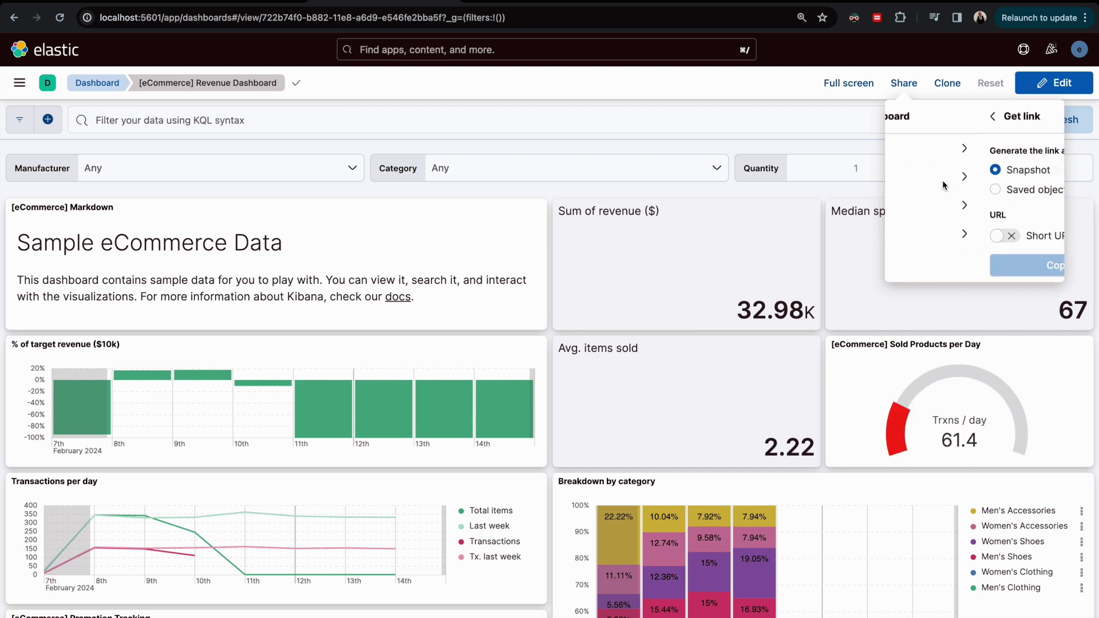
pyautogui.click(939, 271)
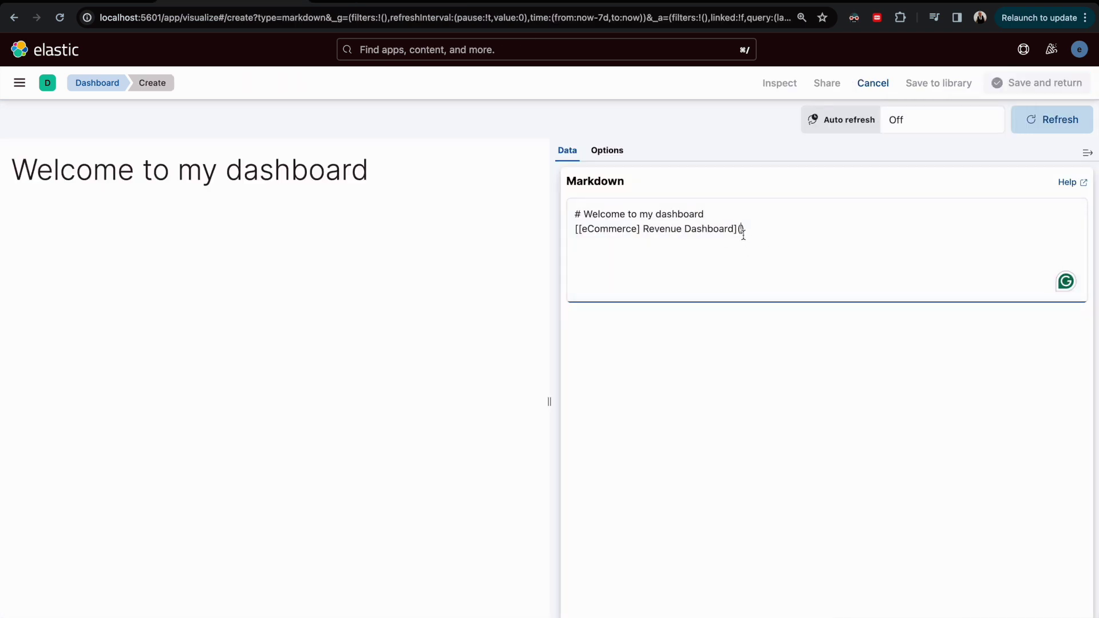
# Step: Complete the Markdown link with the copied dashboard URL in parentheses after the link text and update the preview
pyautogui.press('super+v')
pyautogui.write(')')
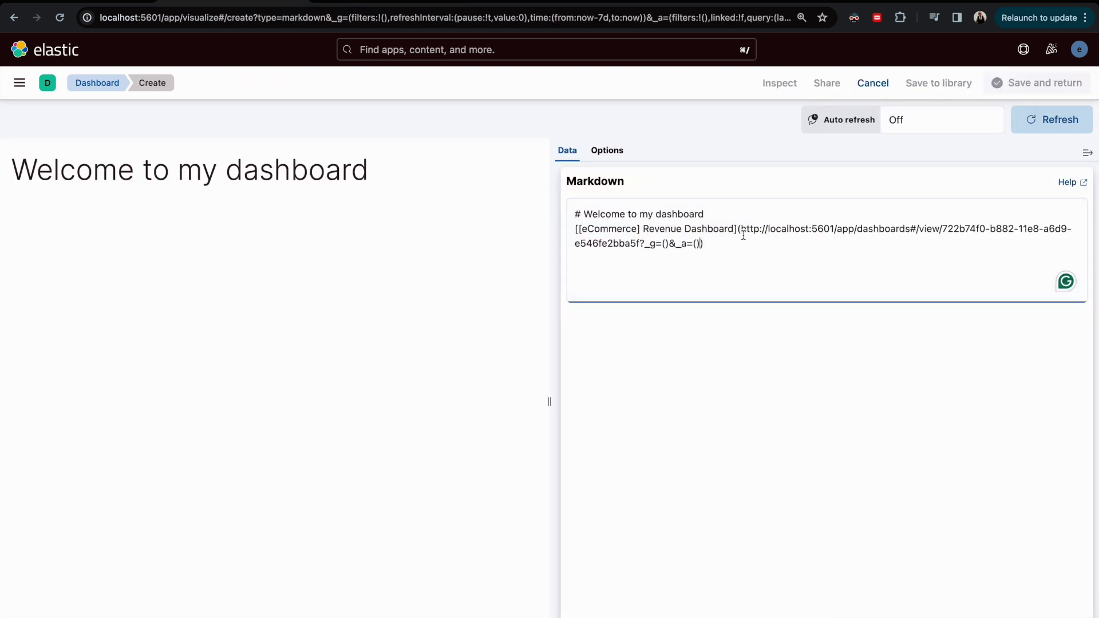
pyautogui.press('Tab')
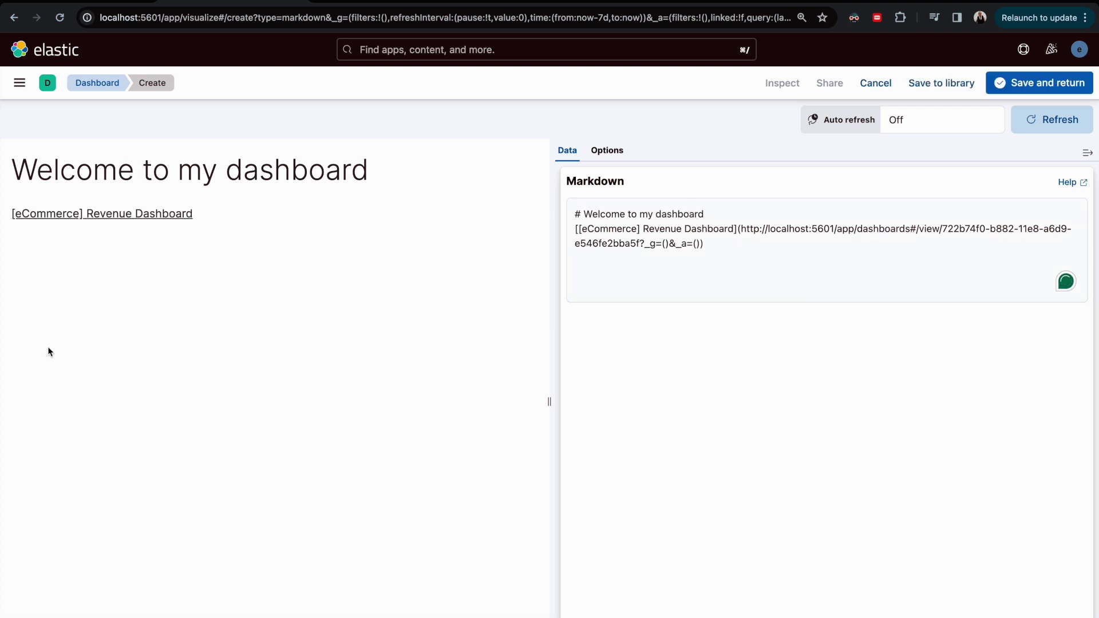
# Step: Try the link in the preview, stay on the page, and save the Markdown panel back to the topic2.5 dashboard
pyautogui.click(111, 215)
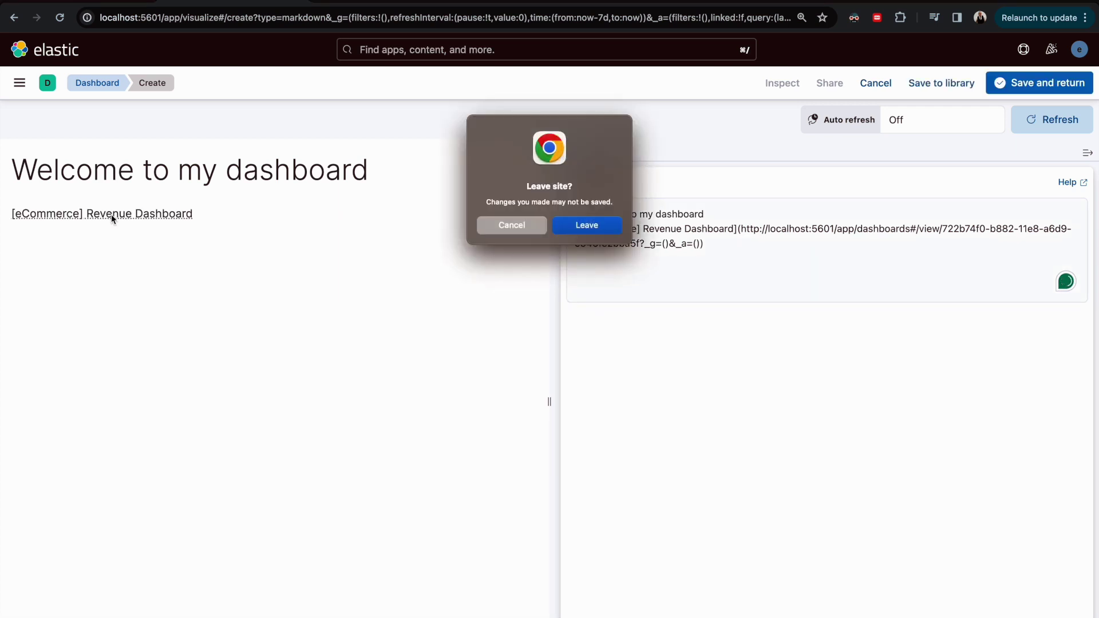
pyautogui.click(519, 235)
pyautogui.click(1043, 90)
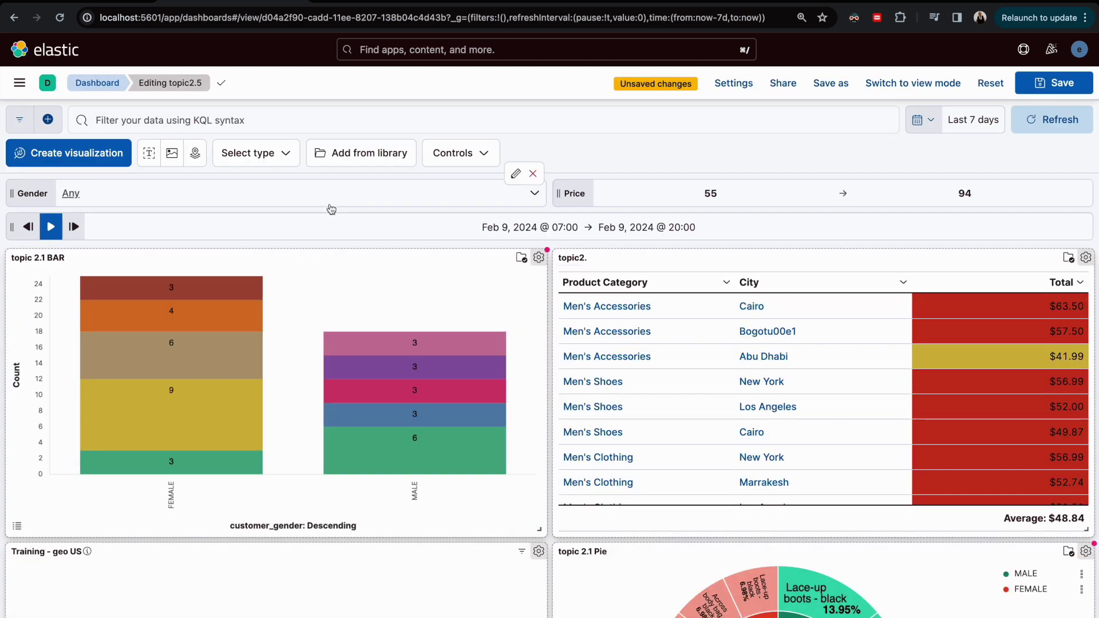
# Step: Place the welcome panel at a reduced height above the topic 2.1 BAR chart and save the dashboard
pyautogui.scroll(-15, 331, 208)
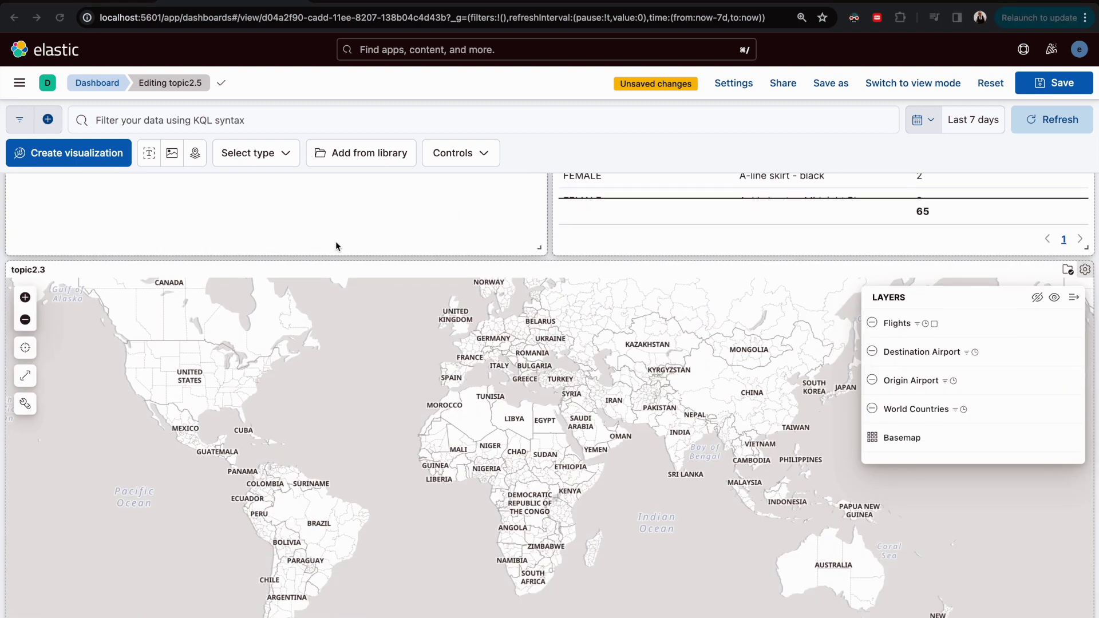
pyautogui.scroll(-5, 355, 408)
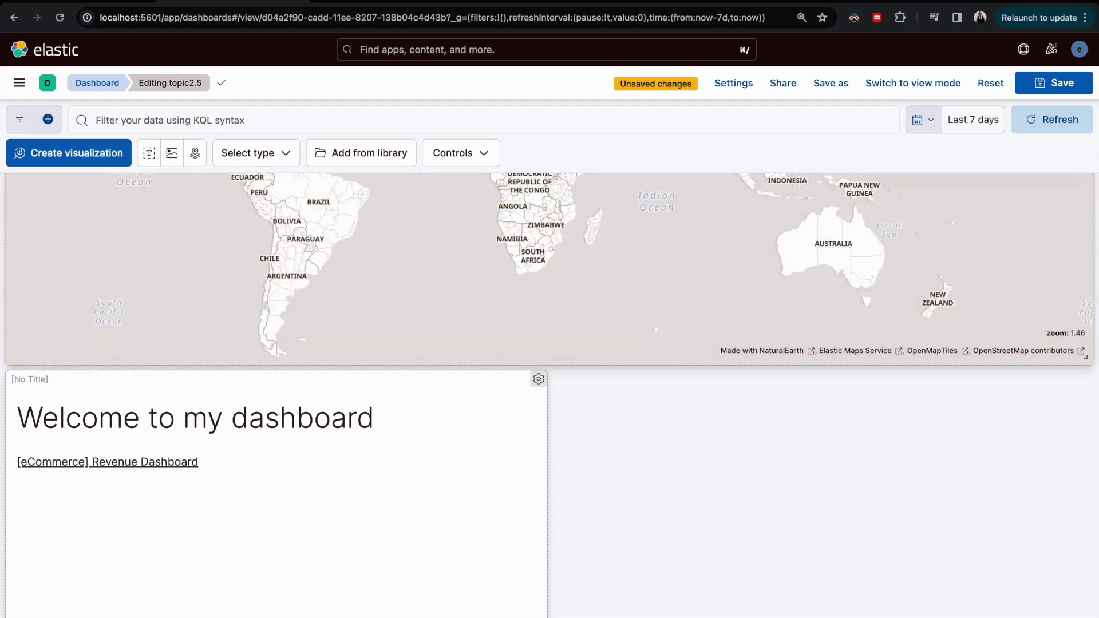
pyautogui.scroll(5, 515, 616)
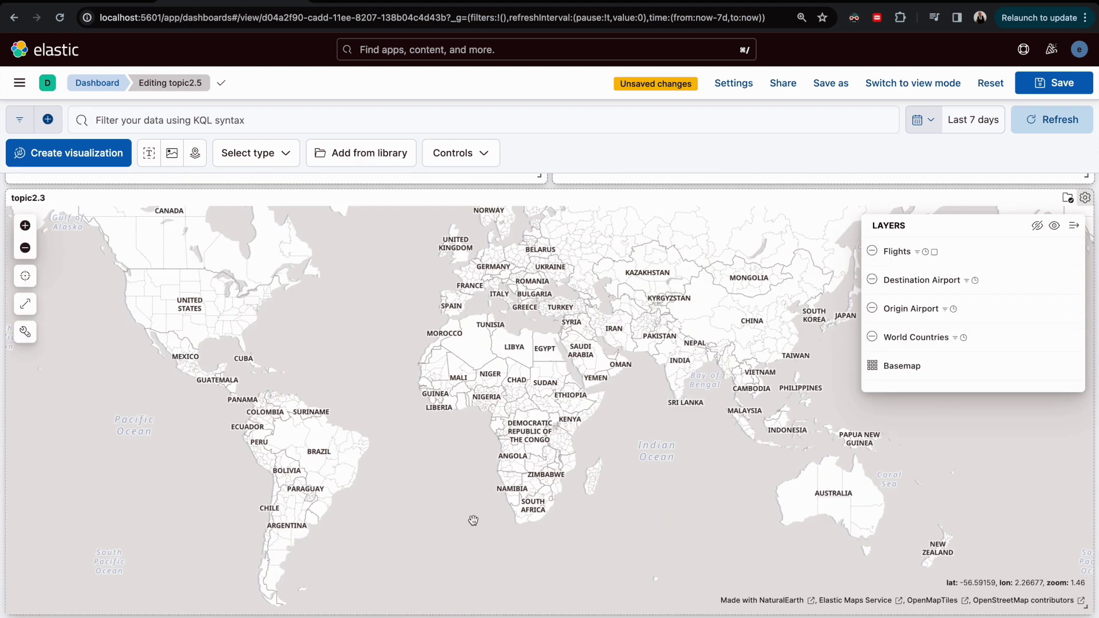
pyautogui.scroll(-3, 549, 396)
pyautogui.scroll(3, 550, 395)
pyautogui.scroll(-3, 550, 395)
pyautogui.scroll(3, 550, 395)
pyautogui.scroll(-4, 550, 395)
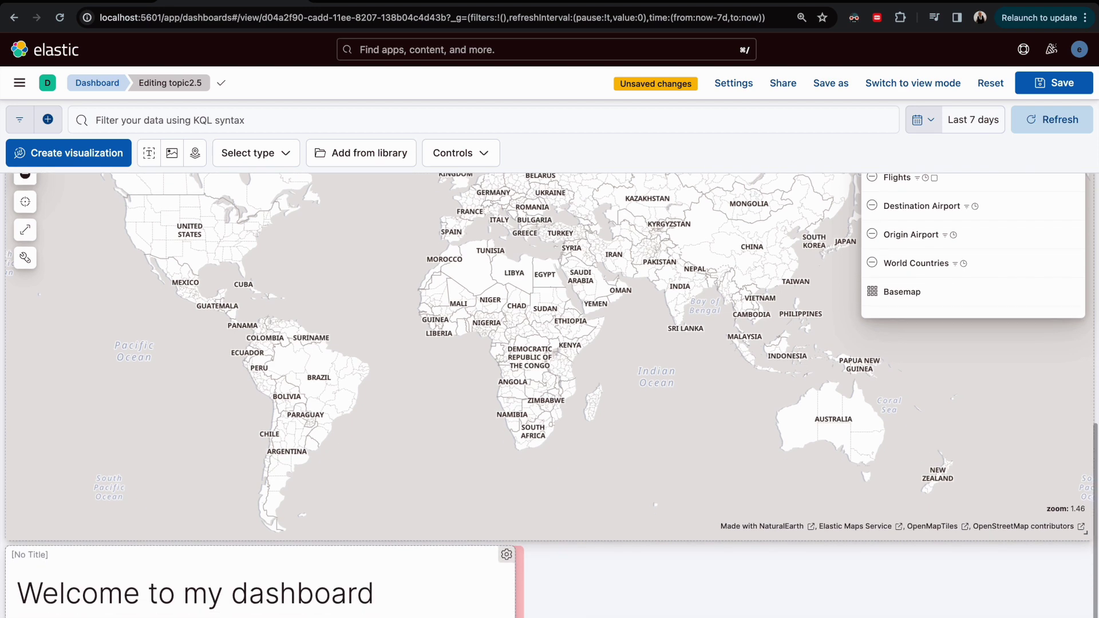
pyautogui.moveTo(446, 509); pyautogui.dragTo(453, 254)
pyautogui.moveTo(521, 412); pyautogui.dragTo(538, 371)
pyautogui.click(1054, 83)
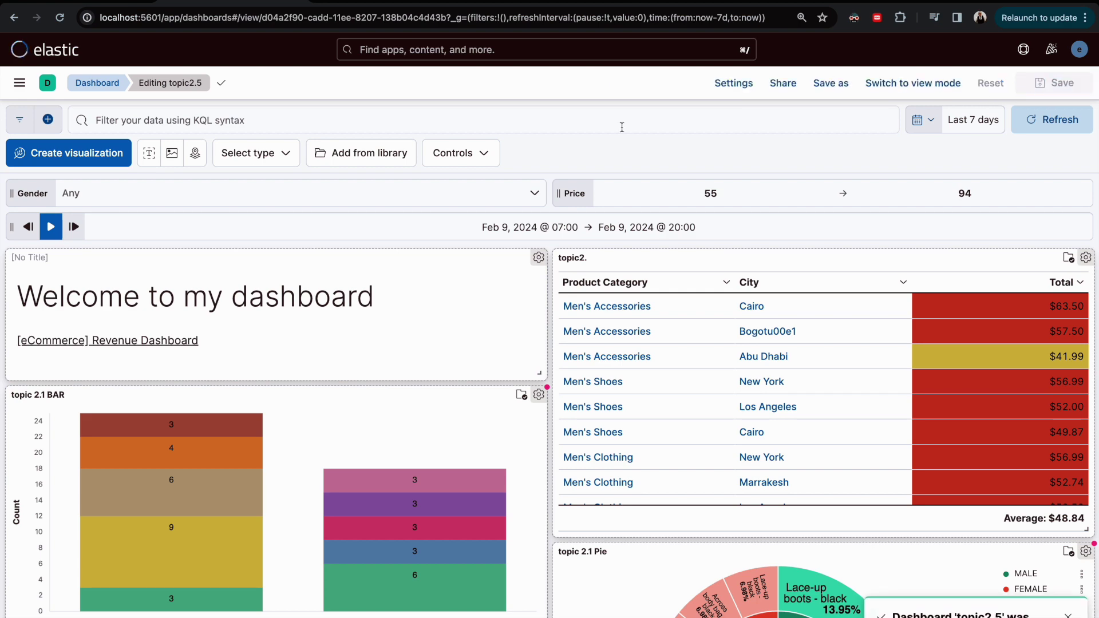
# Step: Compare the exam objective on interactive dashboards with the welcome text on the topic2.5 dashboard
pyautogui.click(83, 2)
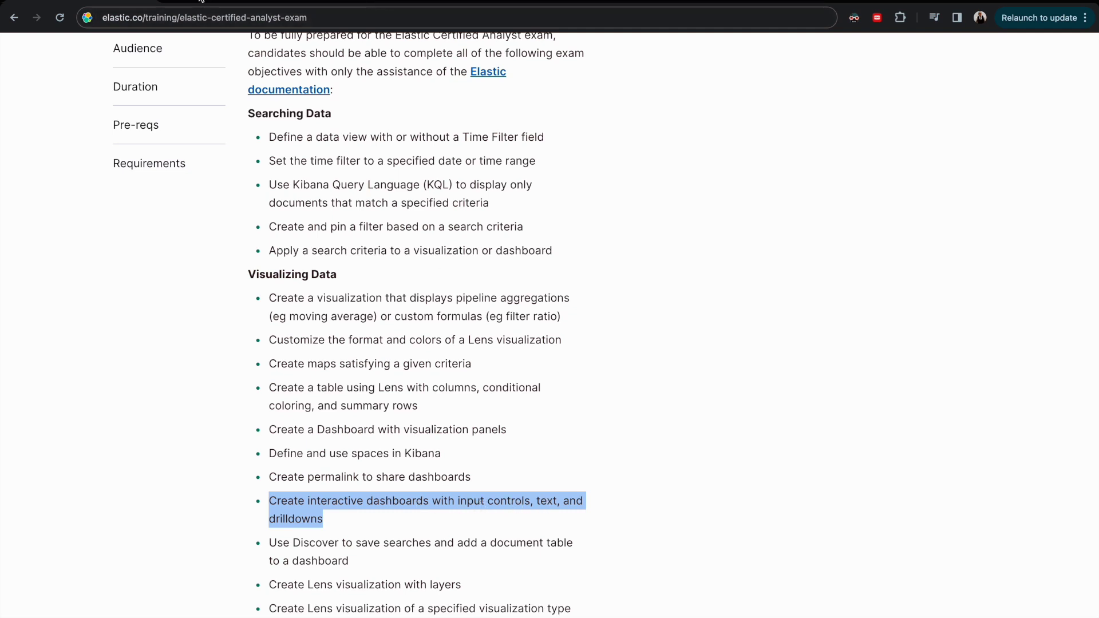
pyautogui.click(201, 2)
pyautogui.moveTo(29, 296); pyautogui.dragTo(361, 310)
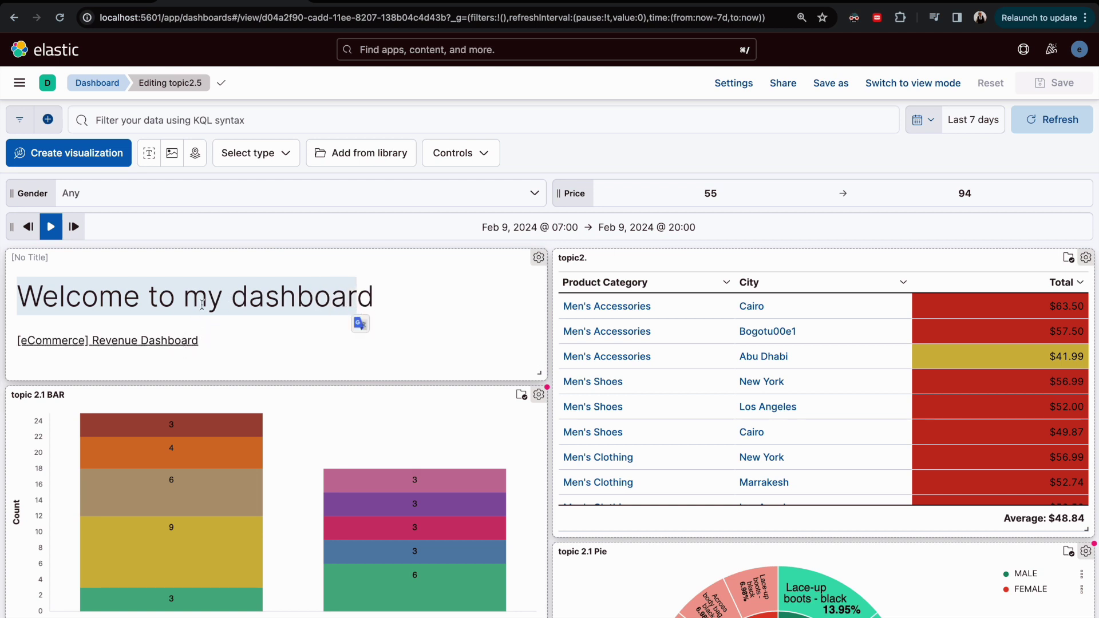
pyautogui.click(142, 296)
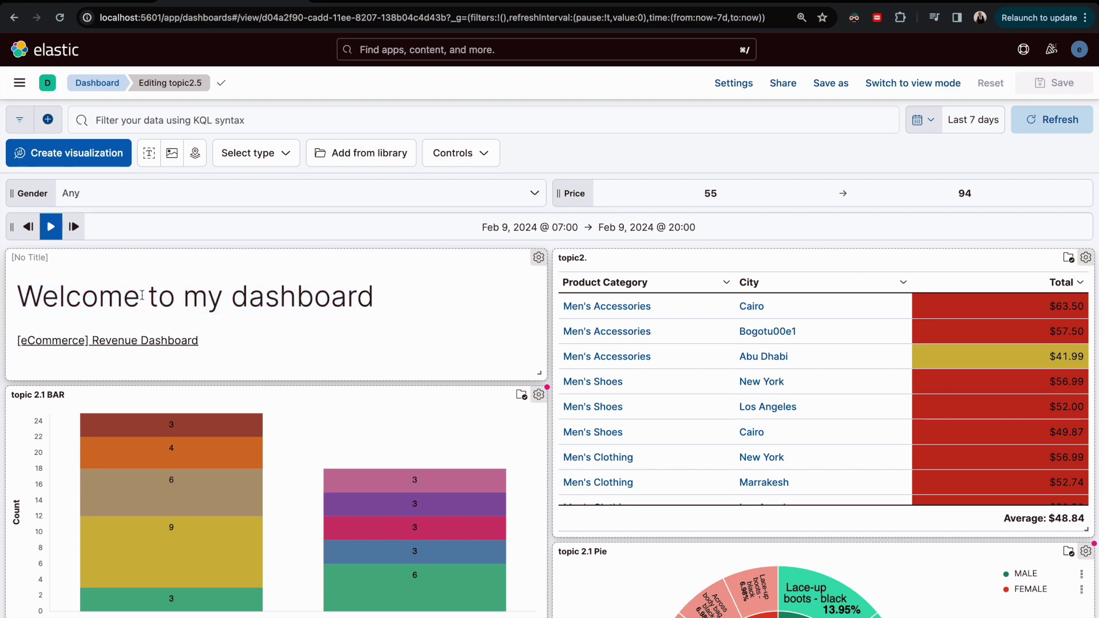
# Step: Test the welcome panel's [eCommerce] Revenue Dashboard link and reopen the topic2.5 dashboard from the dashboards list
pyautogui.click(168, 341)
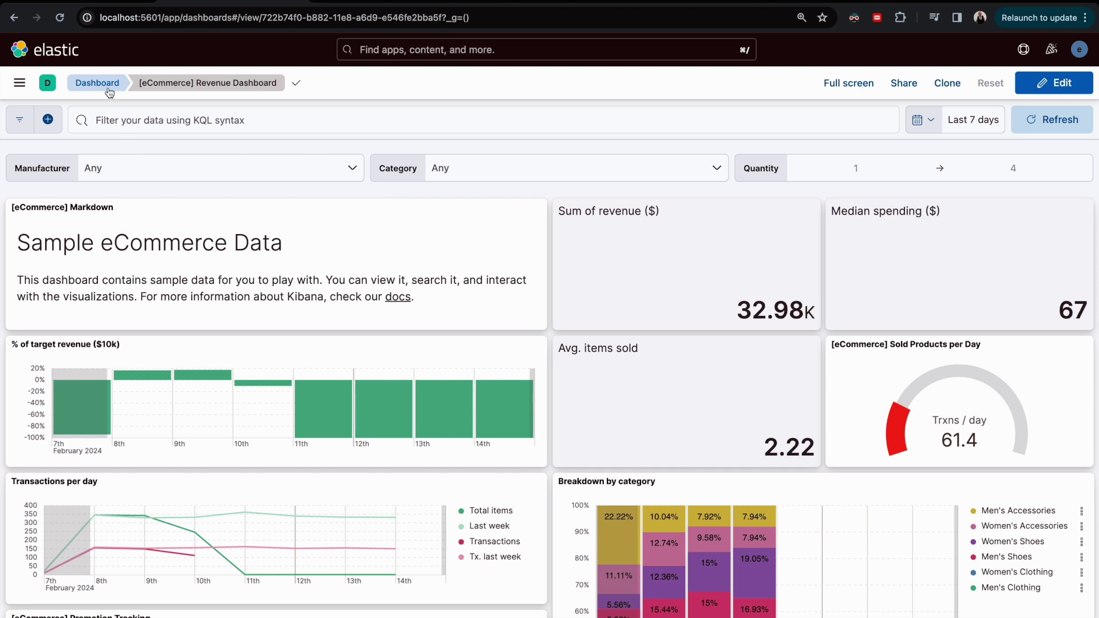
pyautogui.click(87, 86)
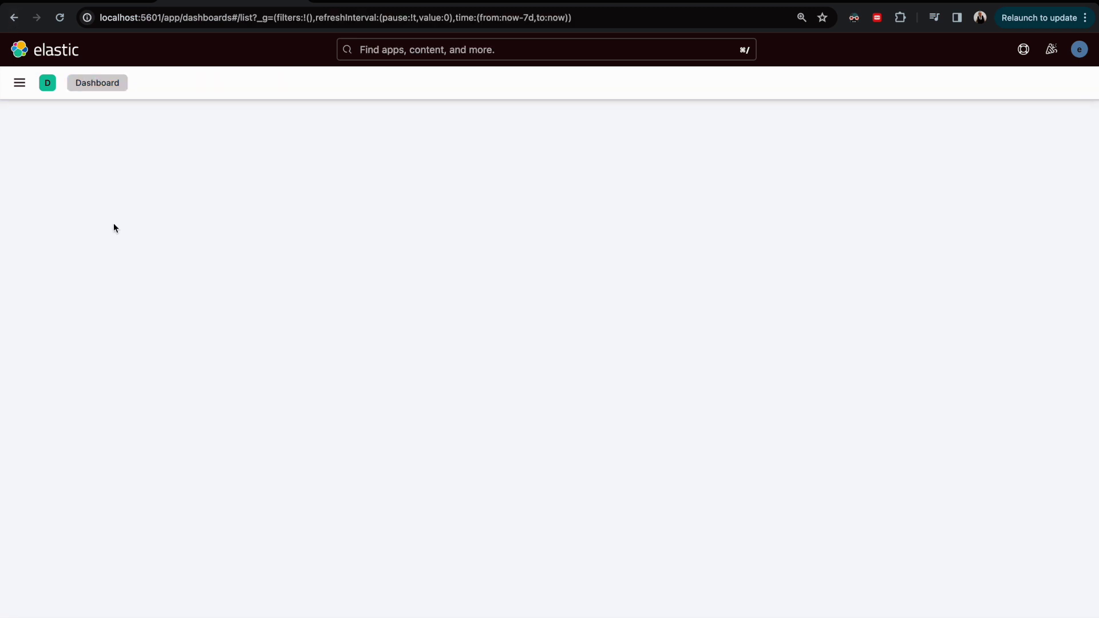
pyautogui.click(181, 259)
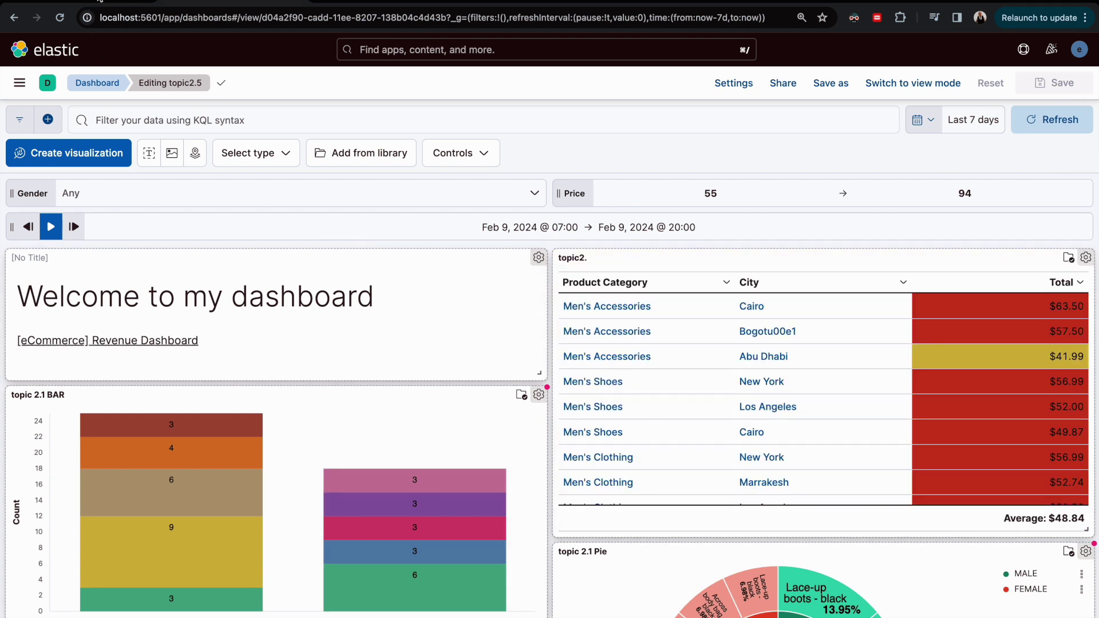
# Step: Recheck the exam objectives page for the drilldowns requirement and return to the topic2.5 dashboard
pyautogui.click(100, 2)
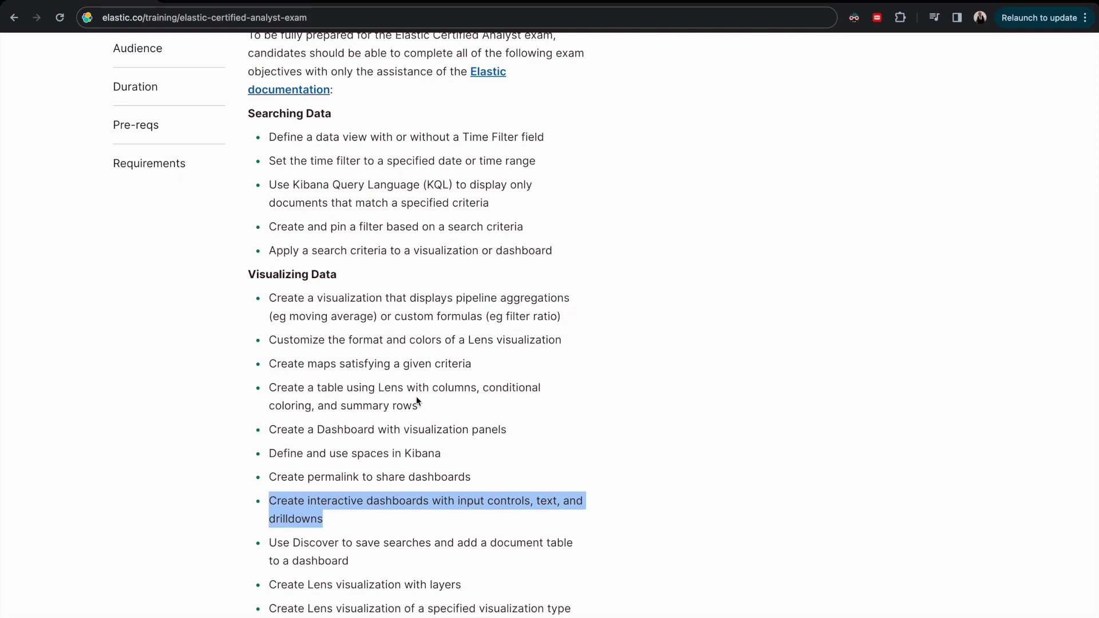
pyautogui.click(250, 2)
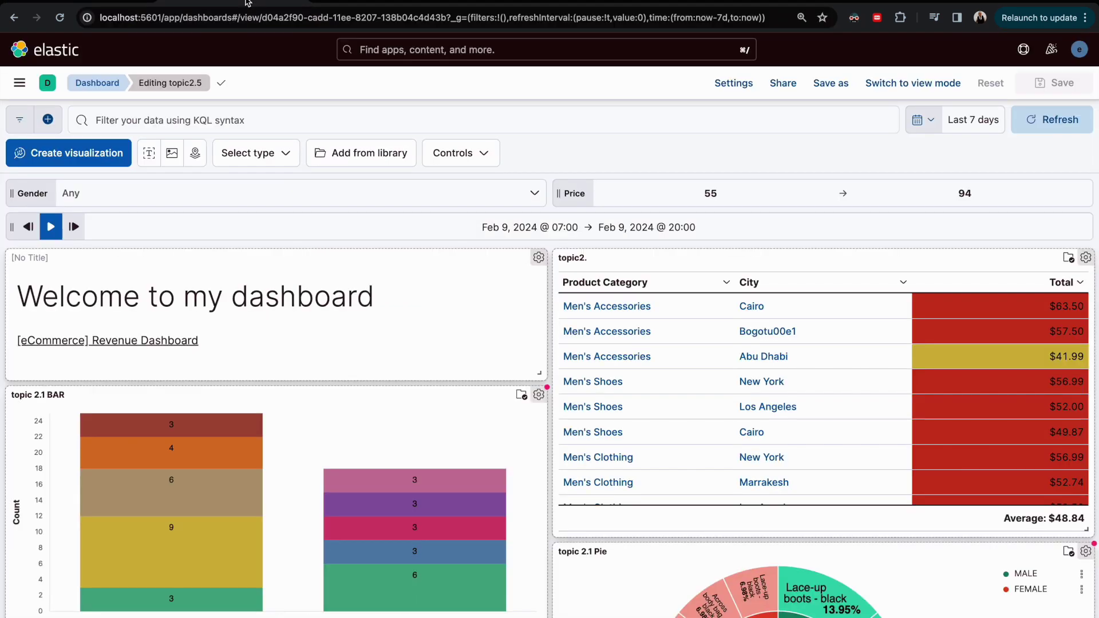